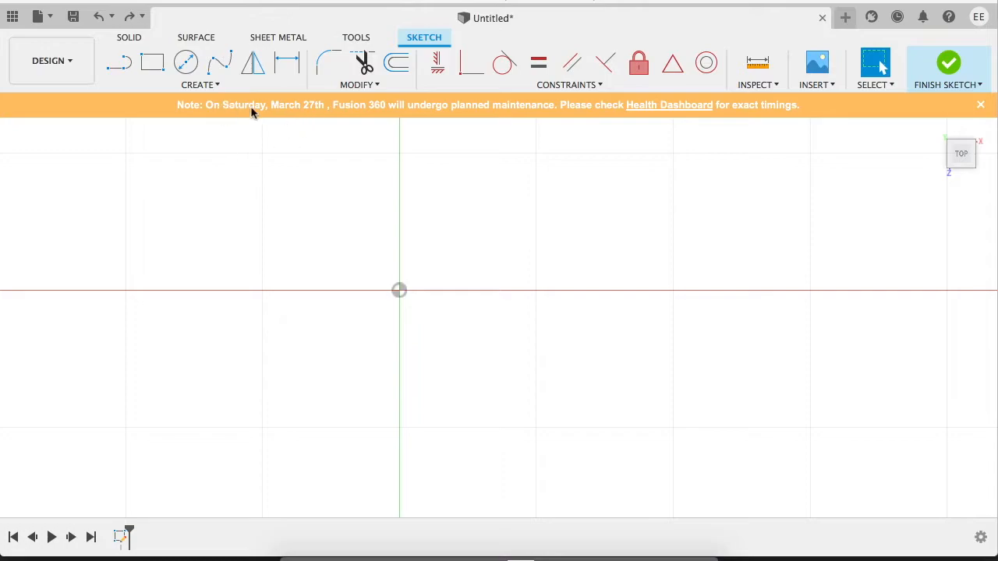
Step: Draw a 1 in diameter circle centred on the origin
click(200, 85)
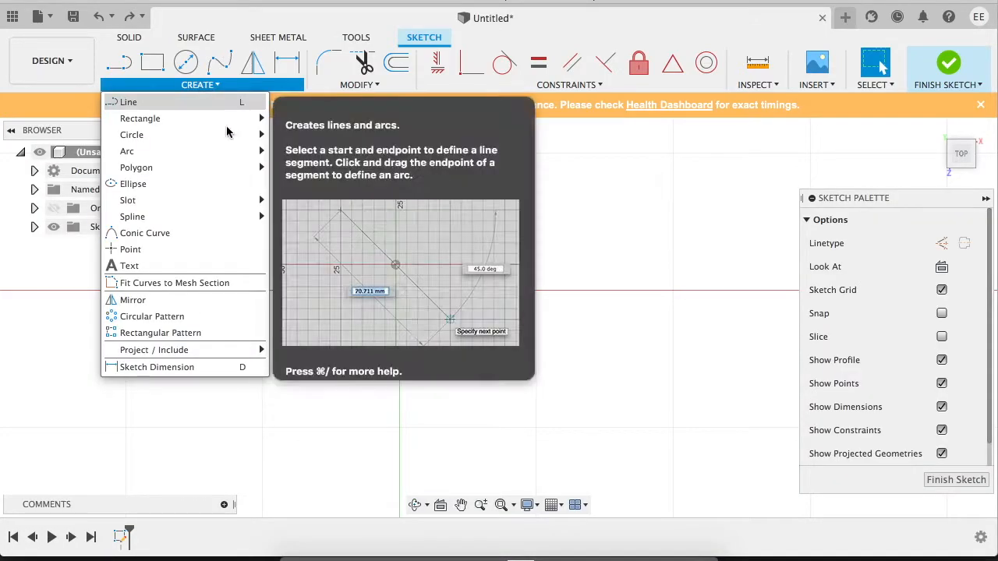
mouse_move(248, 135)
click(307, 135)
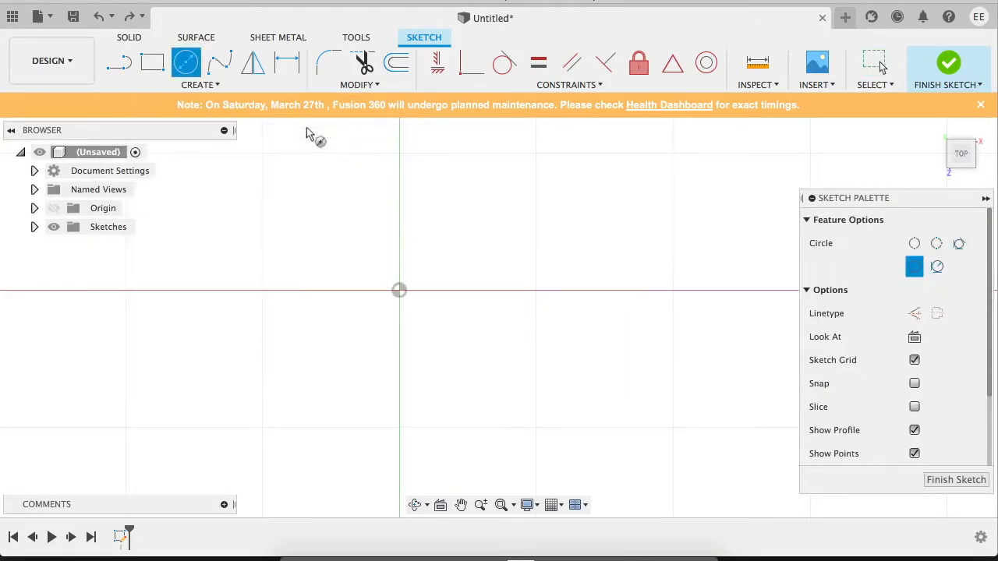
click(399, 290)
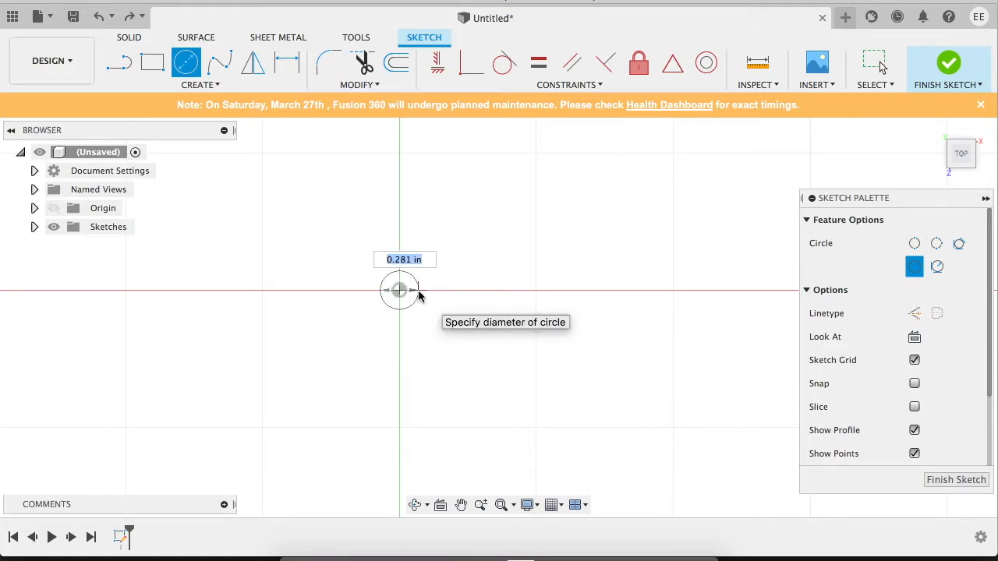
text(1)
key(Return)
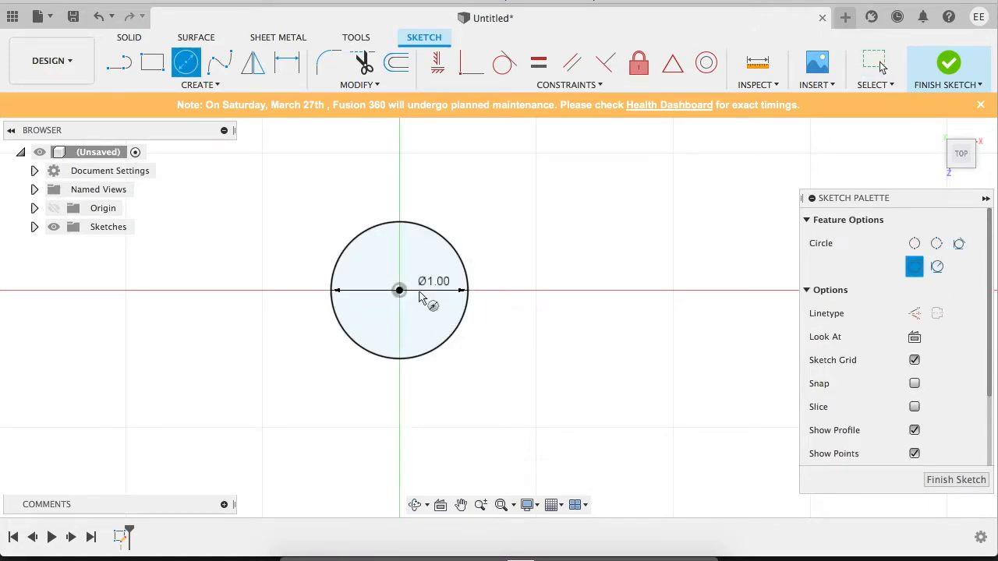
Step: Add two concentric circles at the origin with diameters of 0.7 in and 5 mm
click(399, 290)
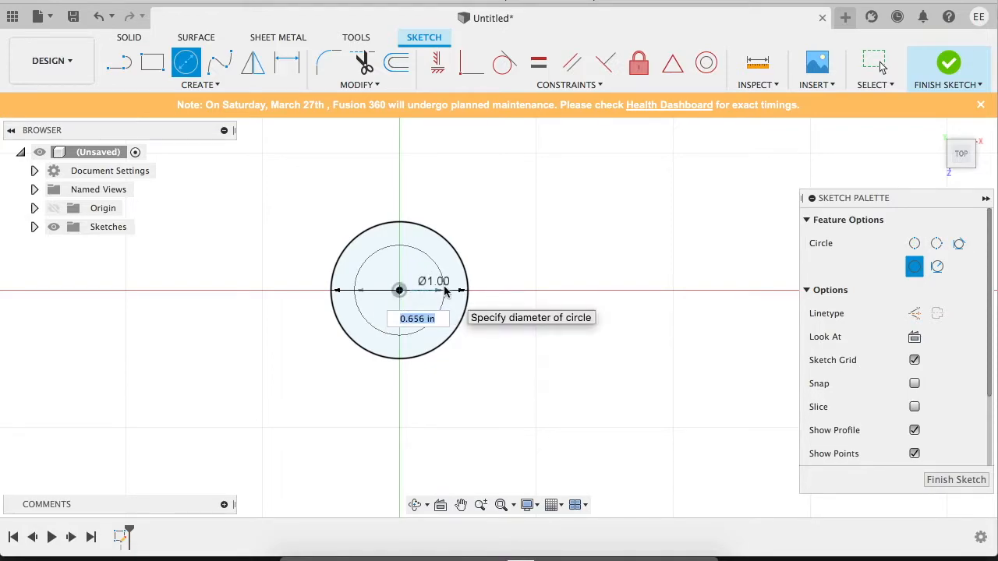
text(.7)
key(Return)
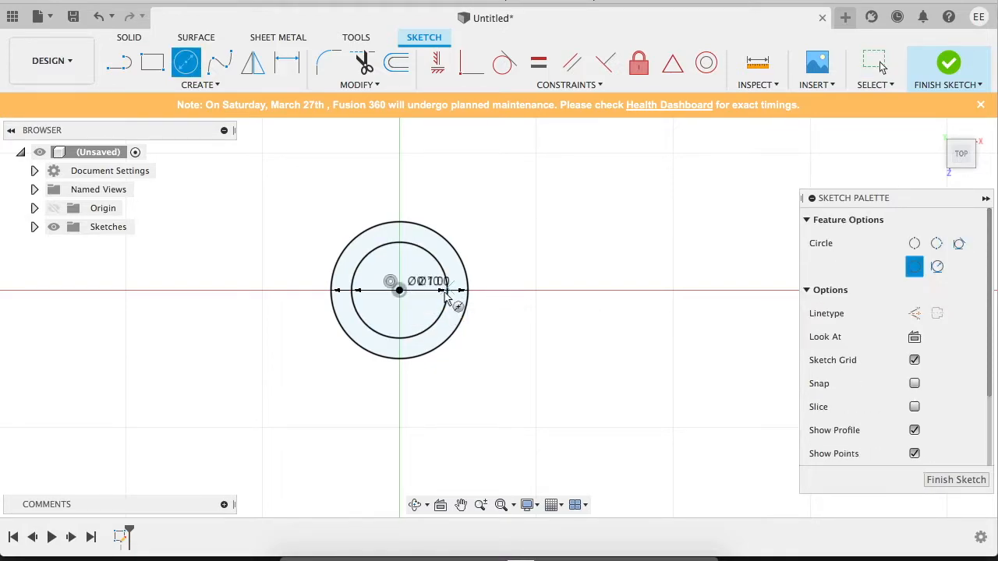
click(400, 291)
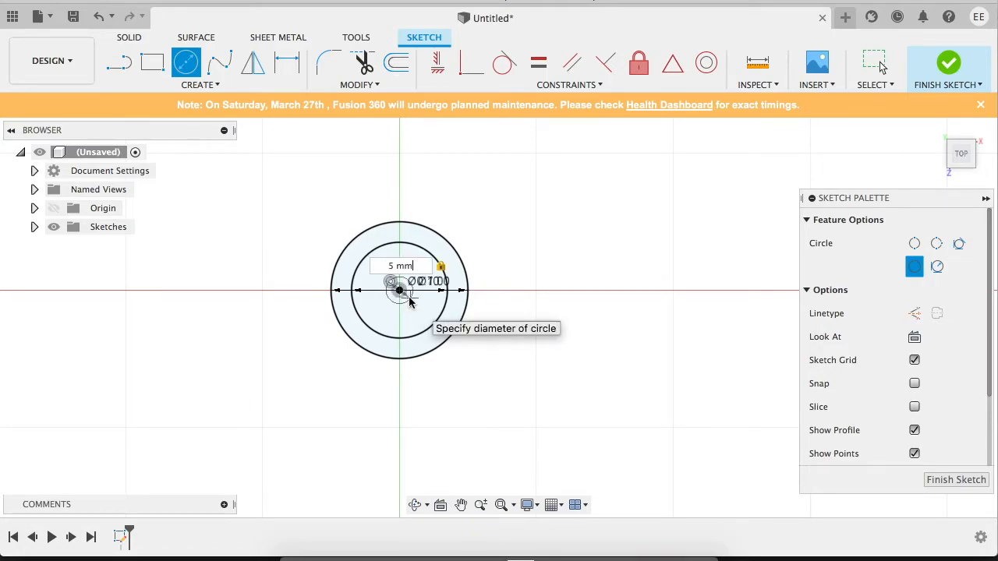
text(5 mm)
key(Return)
key(Escape)
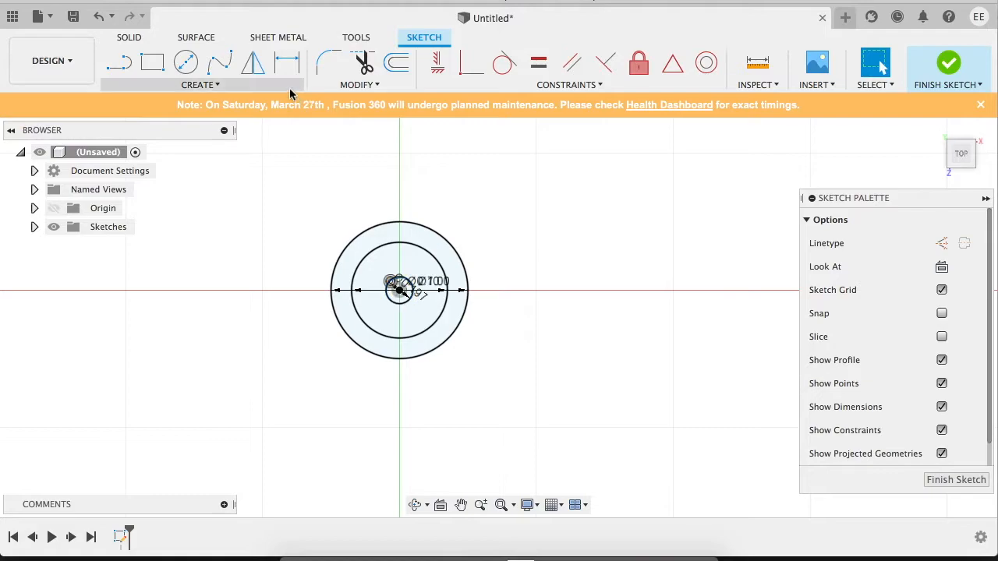
Step: Sketch a concentric circle about 0.82 in in diameter between the 0.7 in and 1 in circles
key(c)
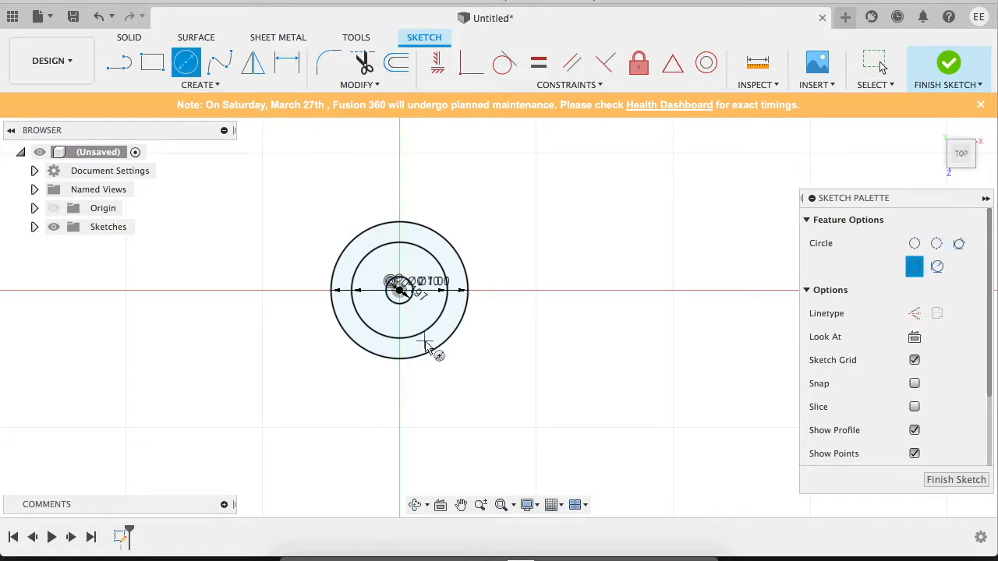
click(399, 290)
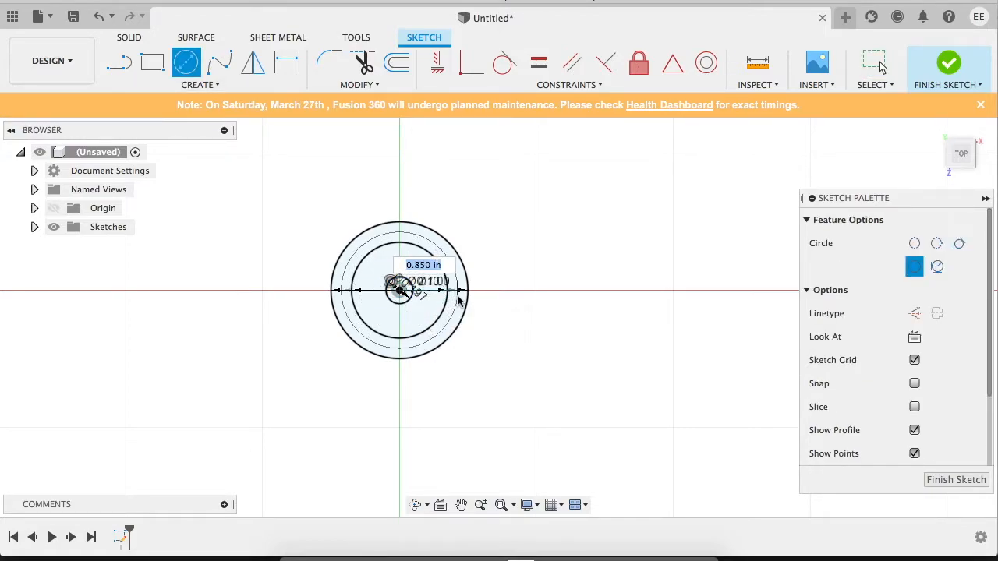
click(459, 302)
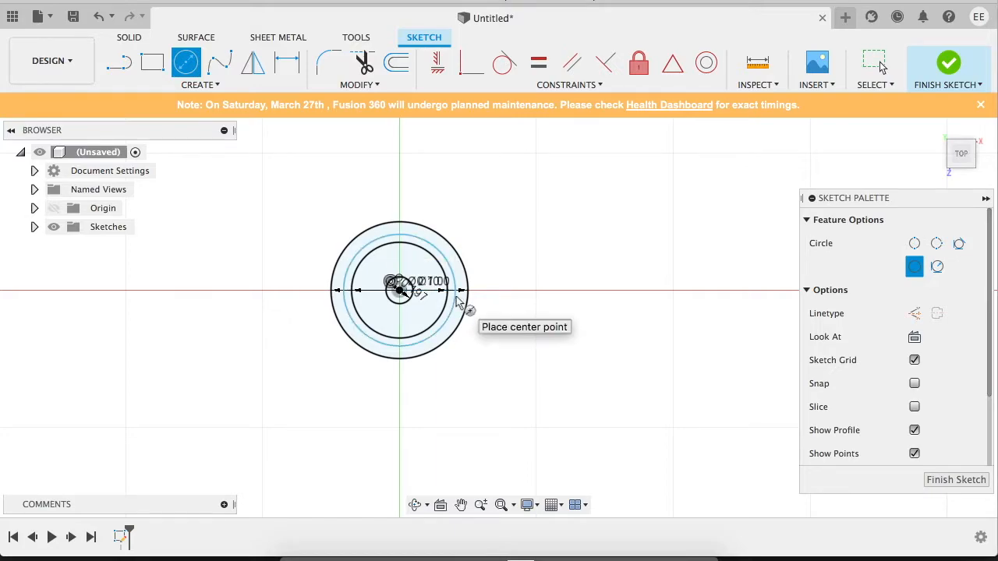
Step: Offset the undimensioned circle outward by 0.039 in and finish the sketch
click(396, 63)
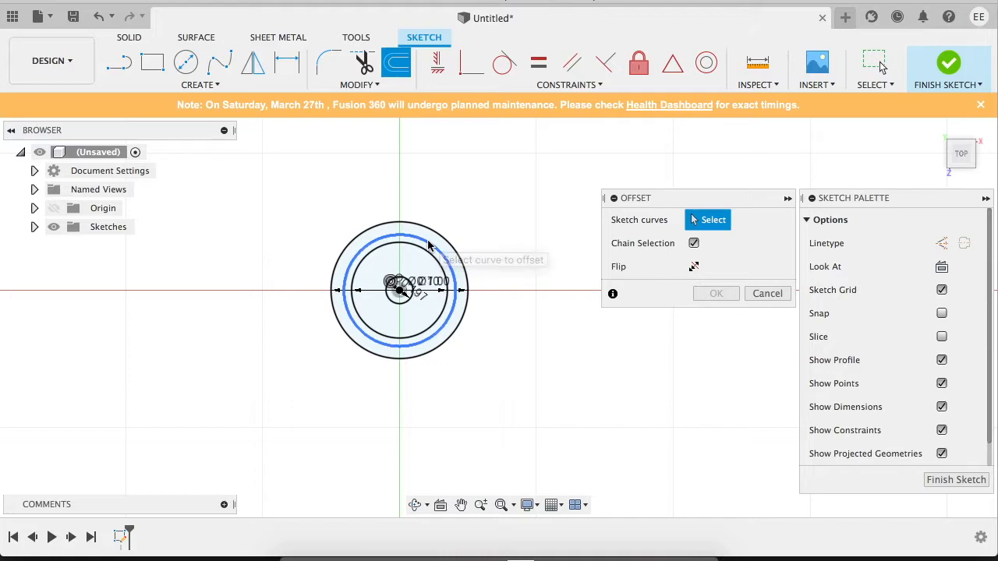
click(428, 246)
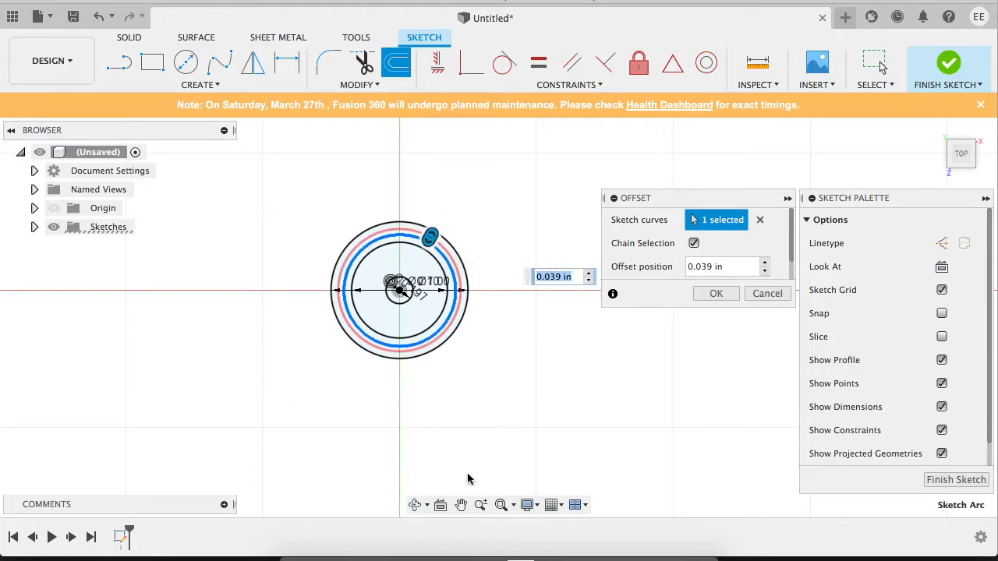
click(725, 294)
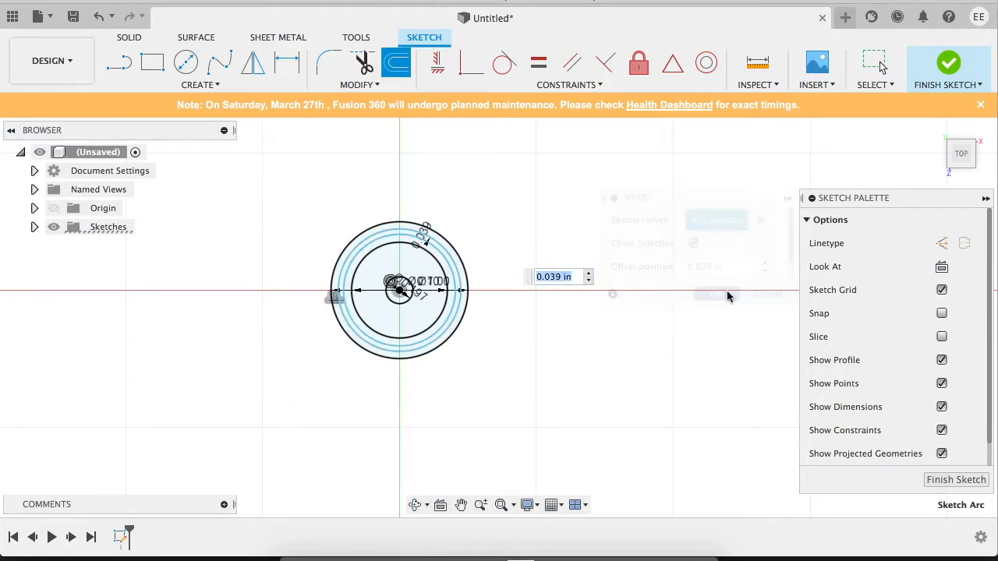
click(946, 69)
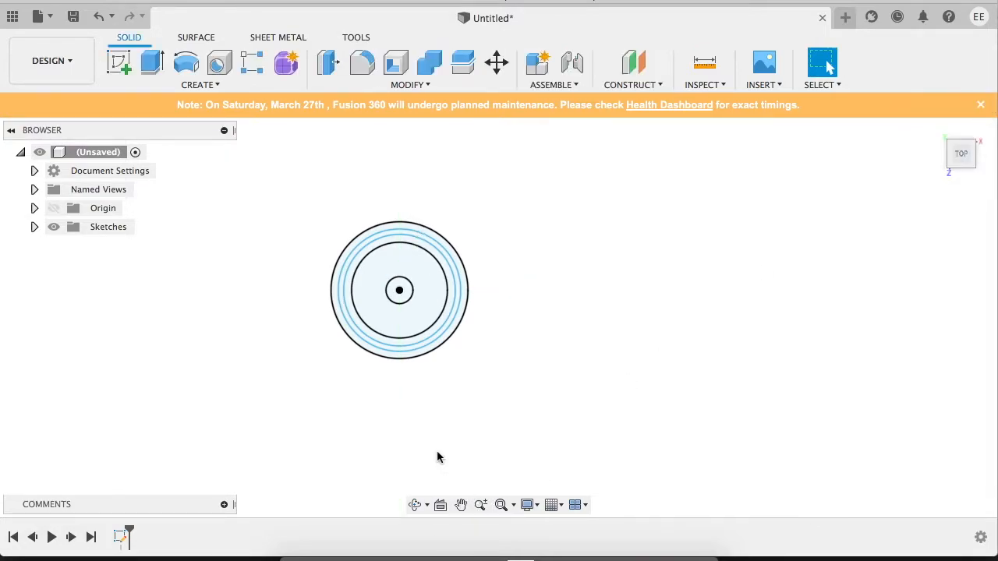
click(415, 506)
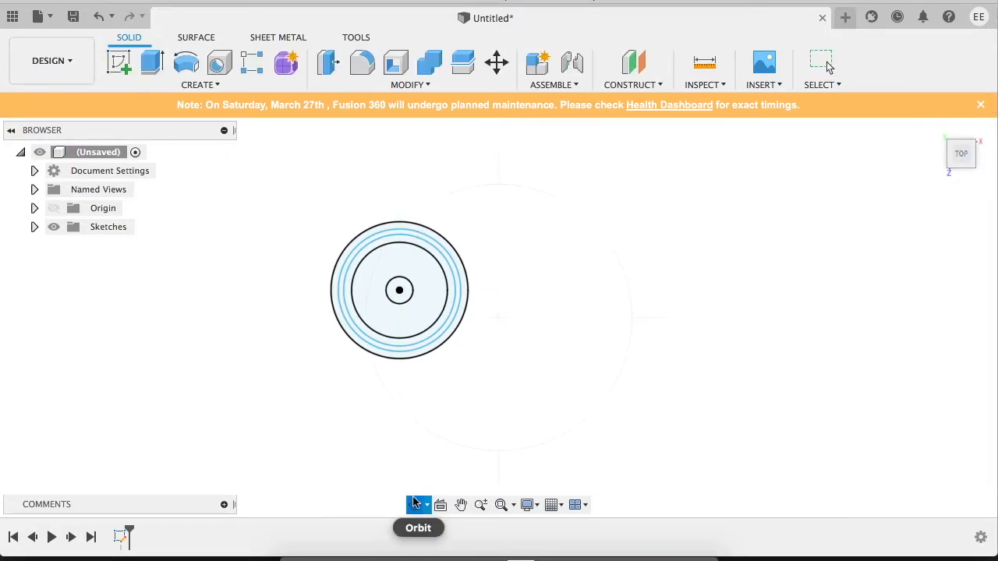
drag(405, 400, 412, 325)
scroll(413, 325, up, 3)
scroll(526, 340, left, 2)
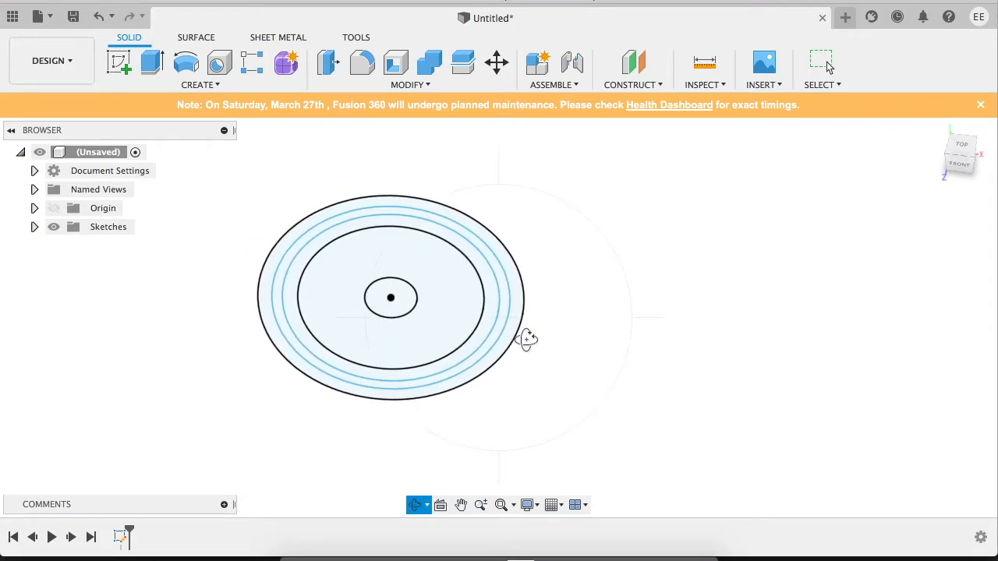
key(Escape)
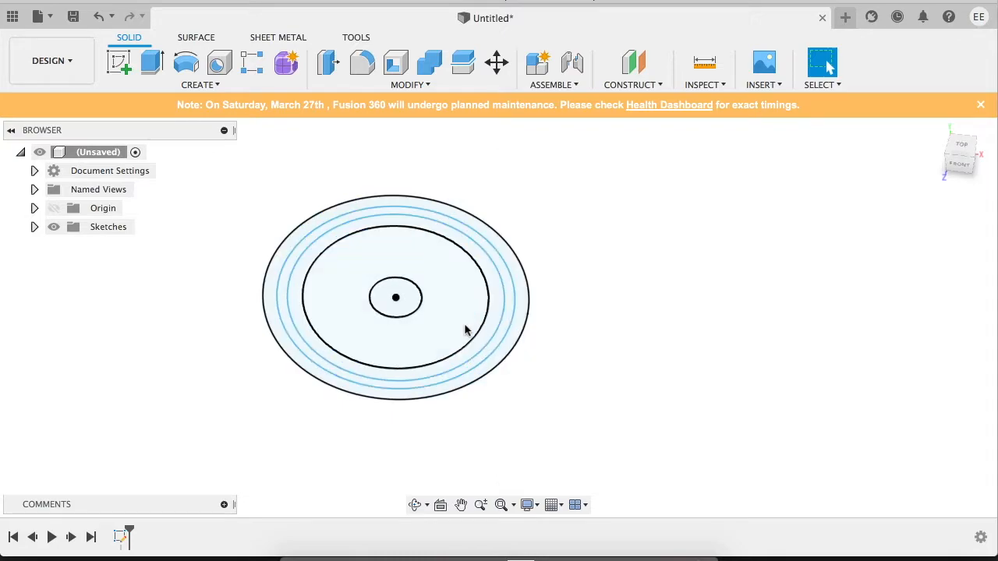
click(480, 341)
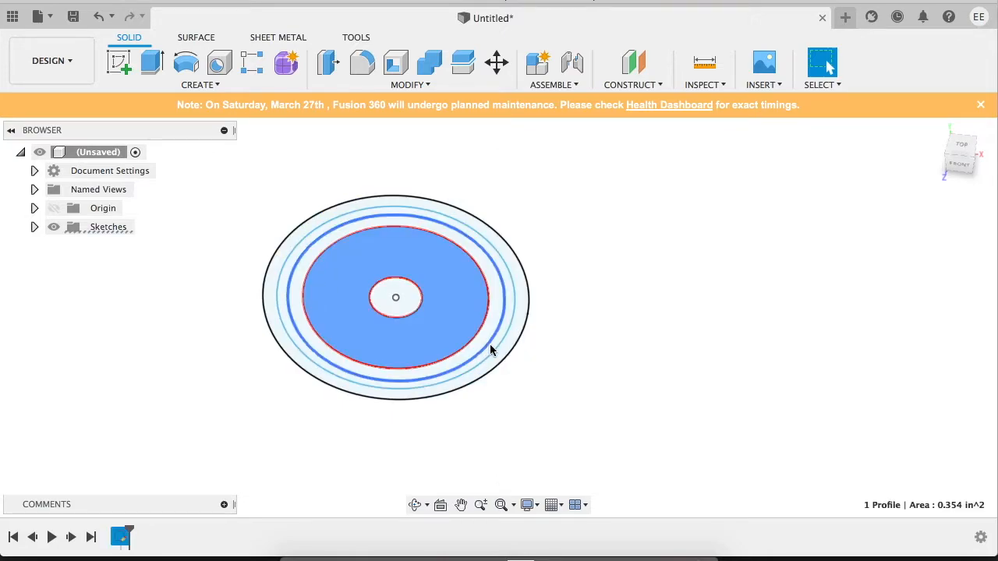
click(483, 345)
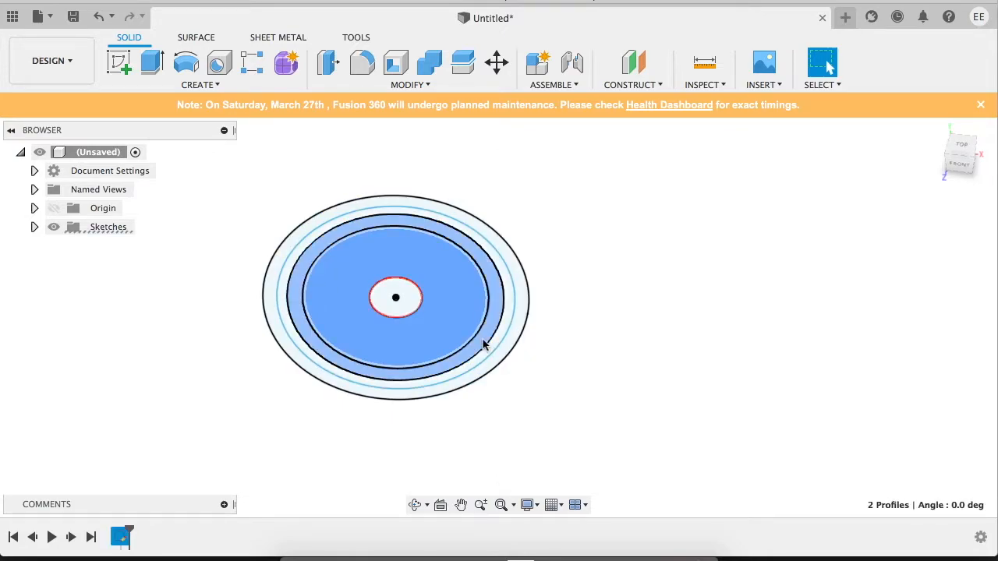
click(494, 349)
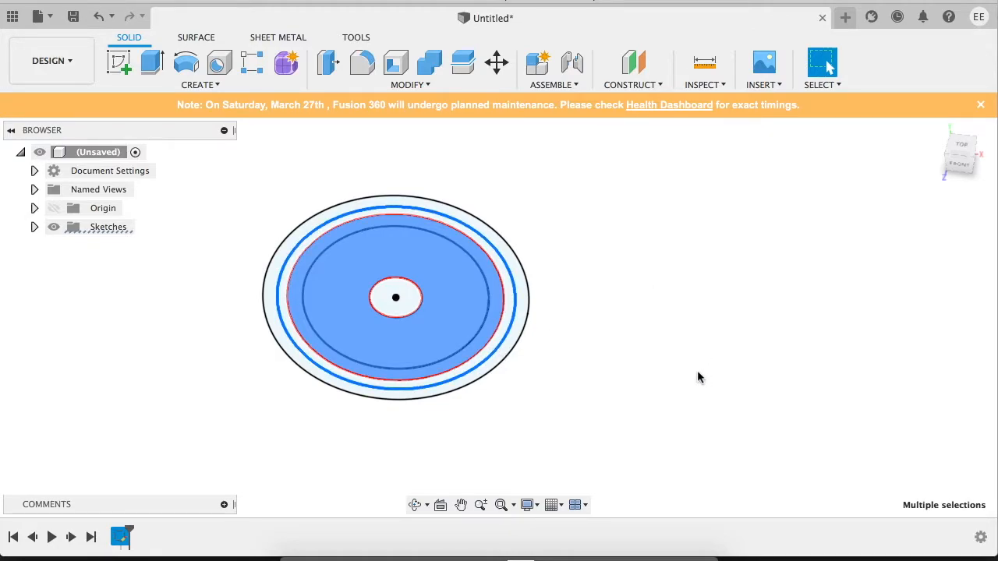
click(503, 330)
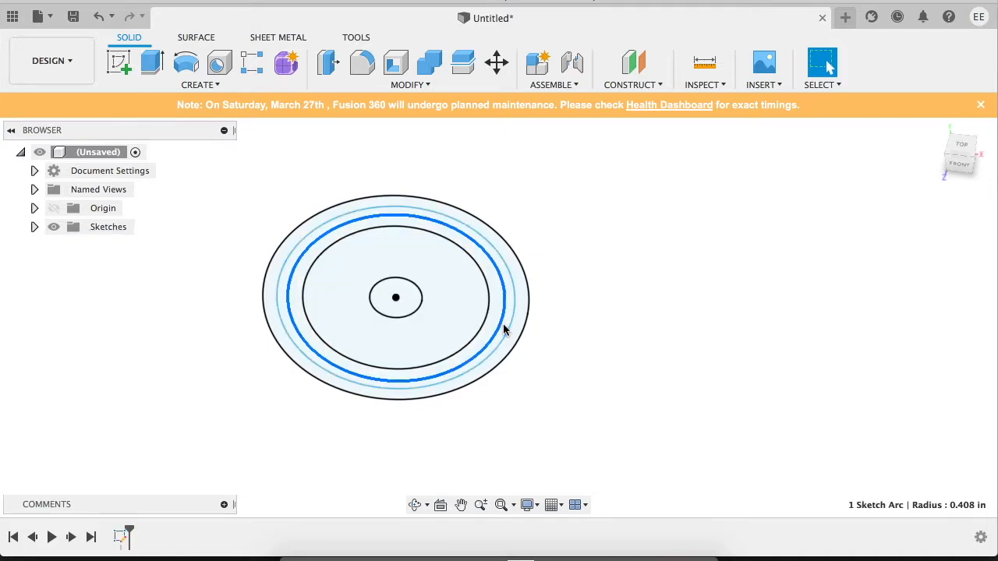
key(Escape)
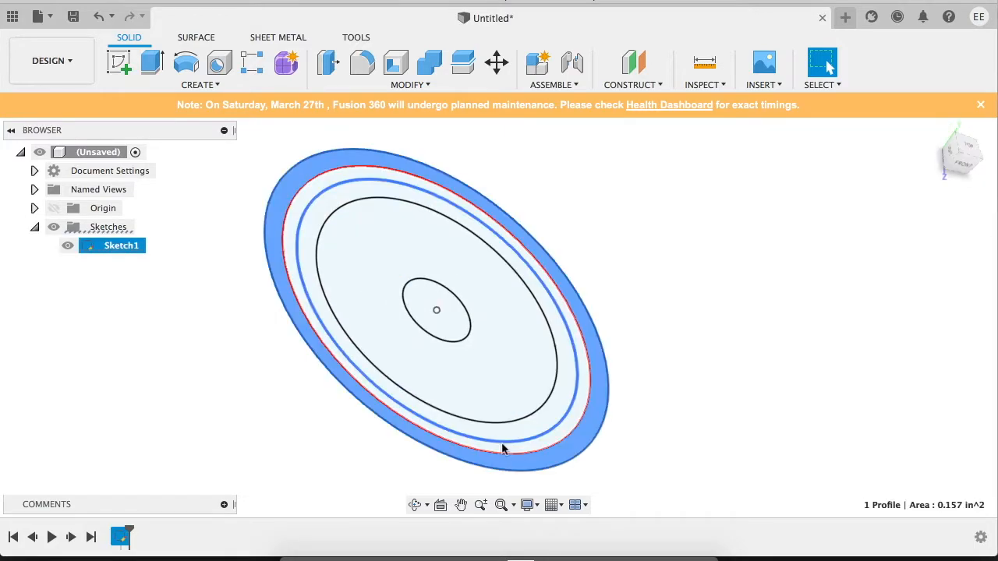
Step: Extrude all four ring profiles around the centre hole by -2 mm as a new body
click(502, 443)
shift+click(503, 448)
shift+click(502, 432)
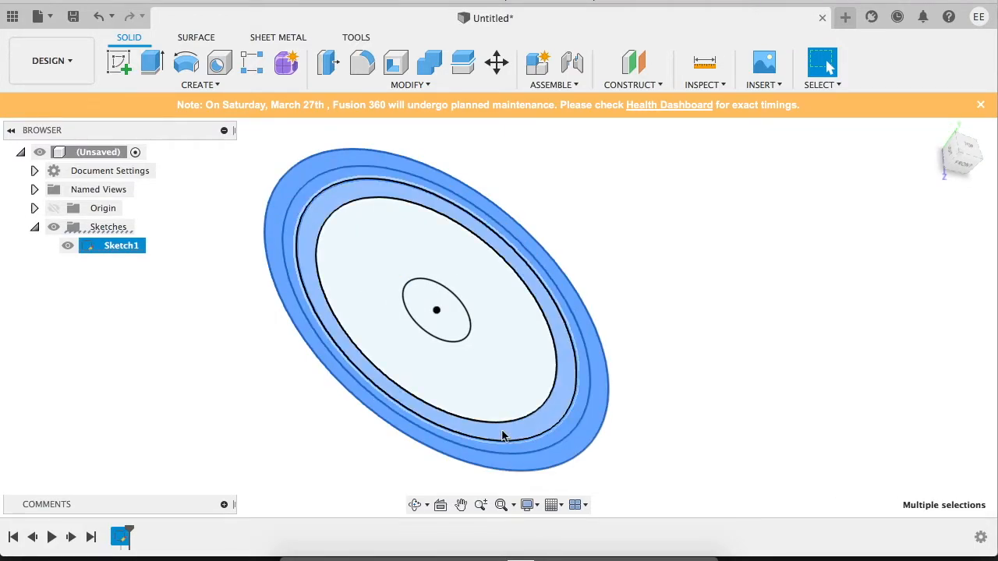
shift+click(487, 392)
right_click(487, 392)
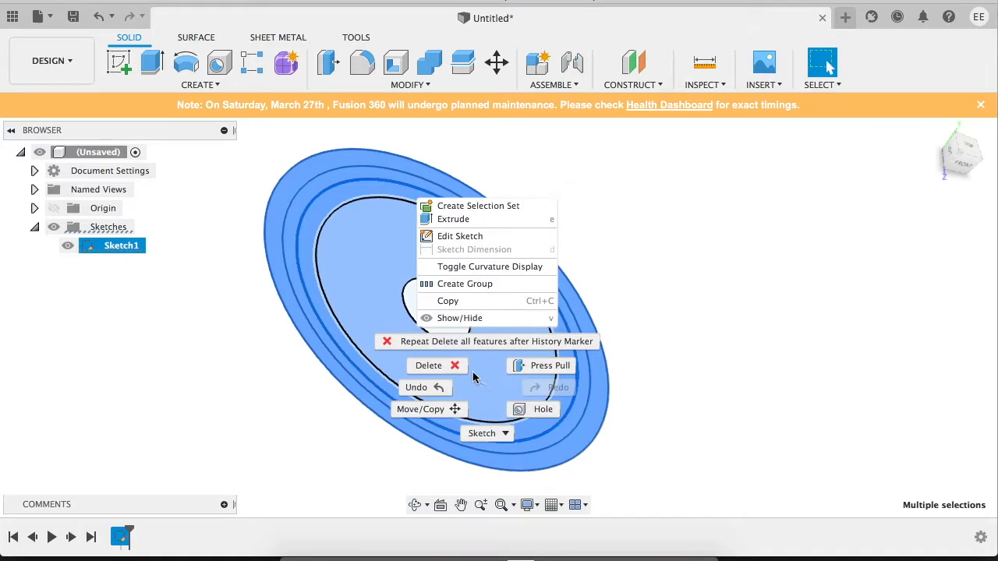
click(454, 220)
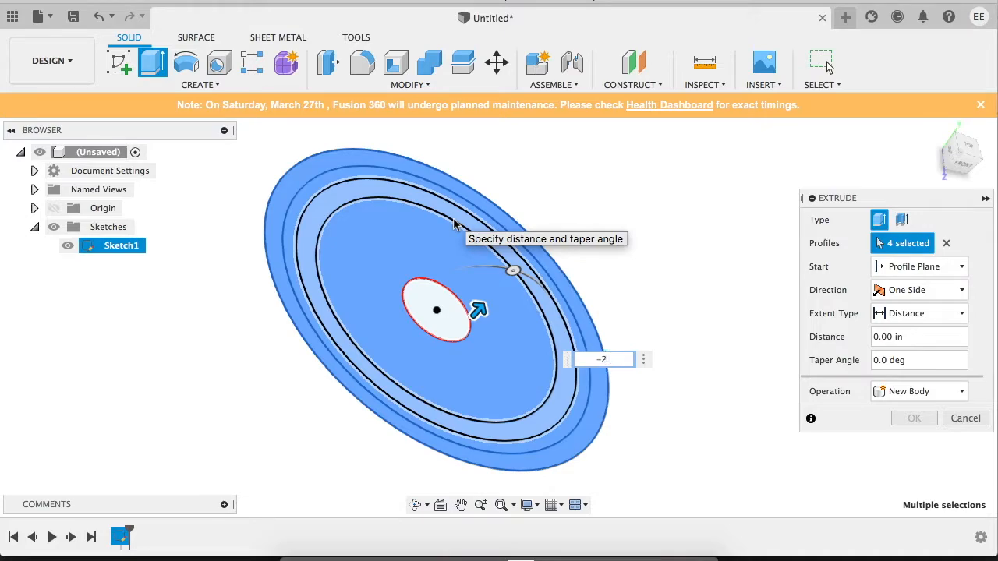
text(-2 mm)
key(Return)
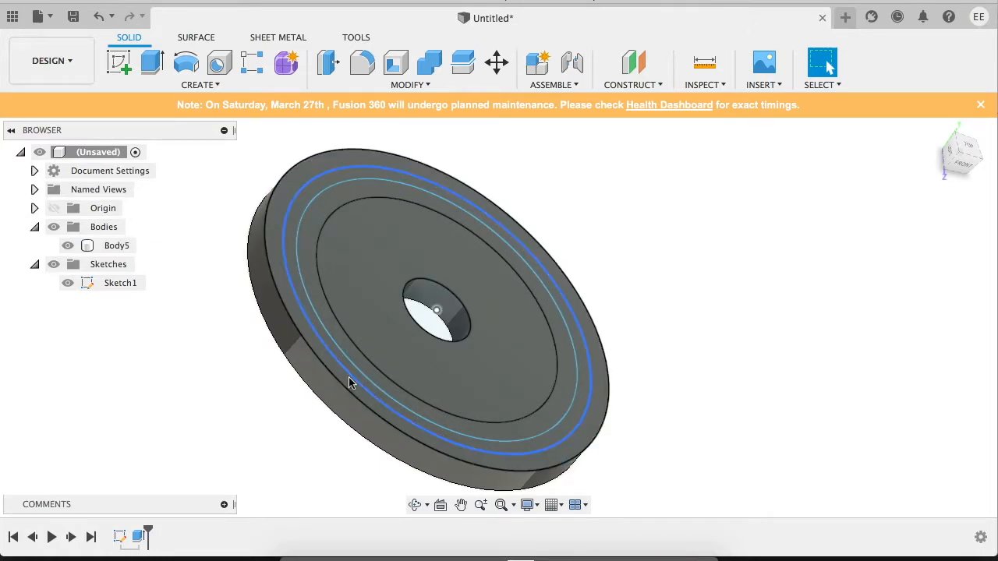
Step: Extrude the outermost ring profile 3 mm, joined to the disc
click(347, 379)
right_click(347, 382)
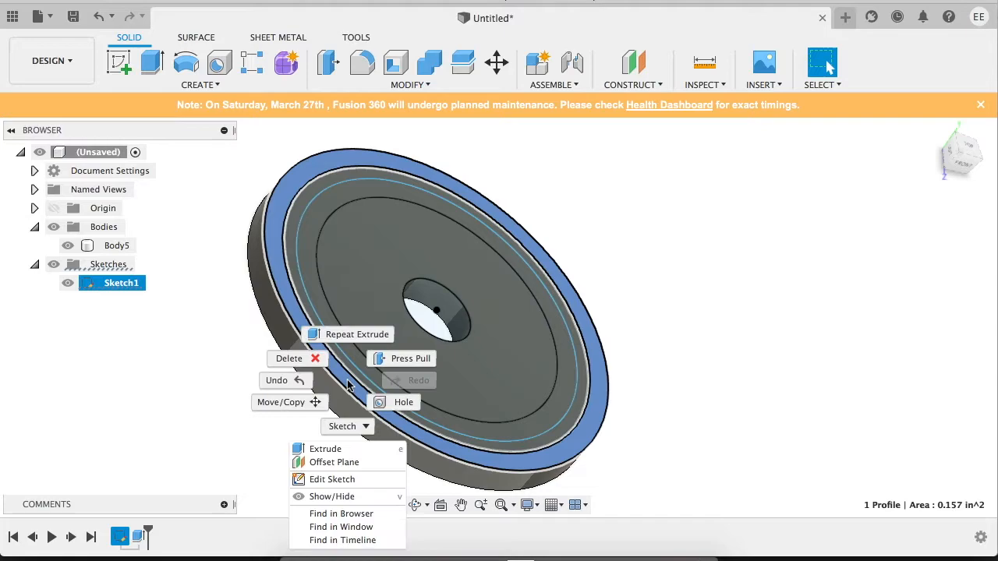
click(331, 449)
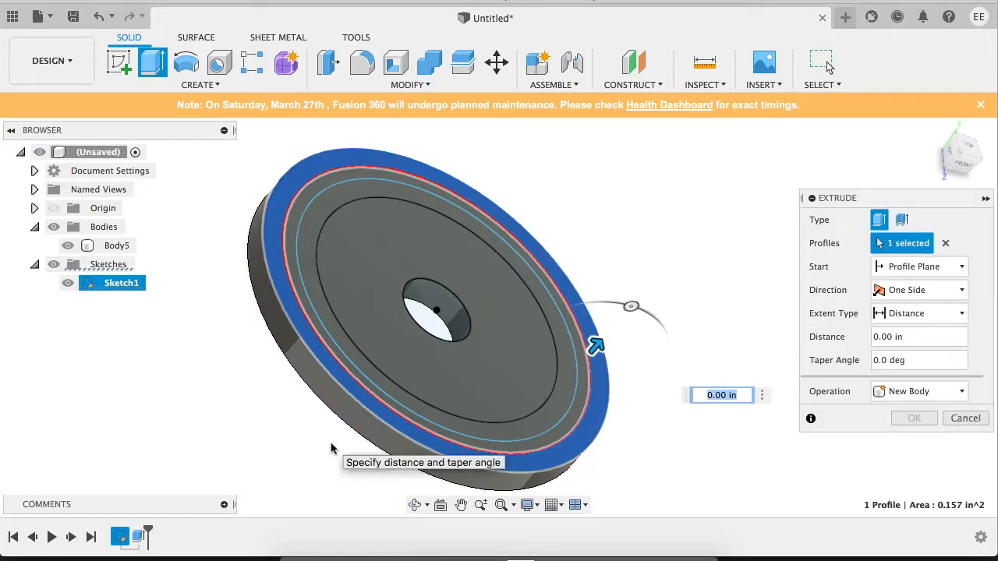
key(Return)
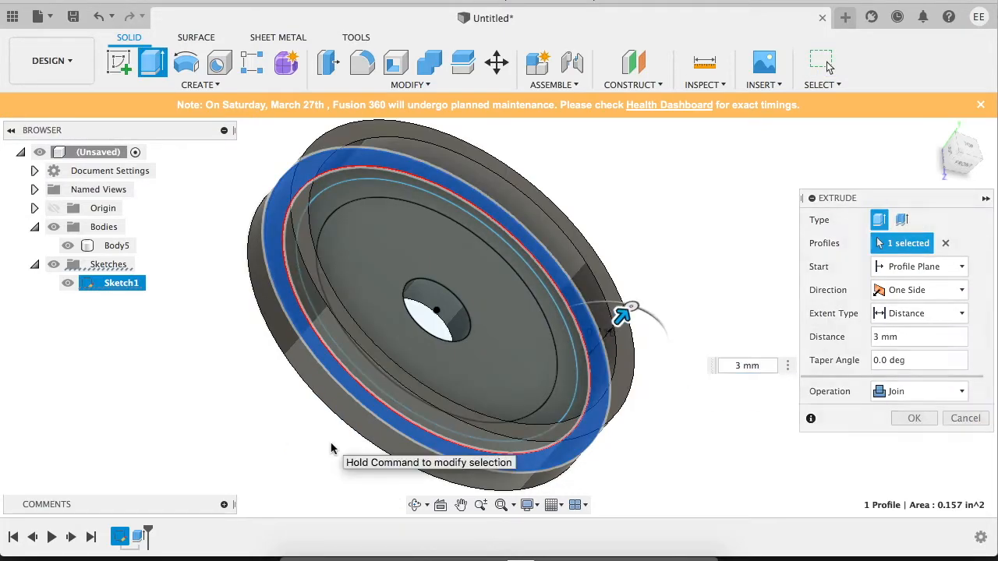
Step: Extrude the narrow ring profile just inside the outer rim 2 mm, joined to the disc
click(586, 389)
right_click(586, 390)
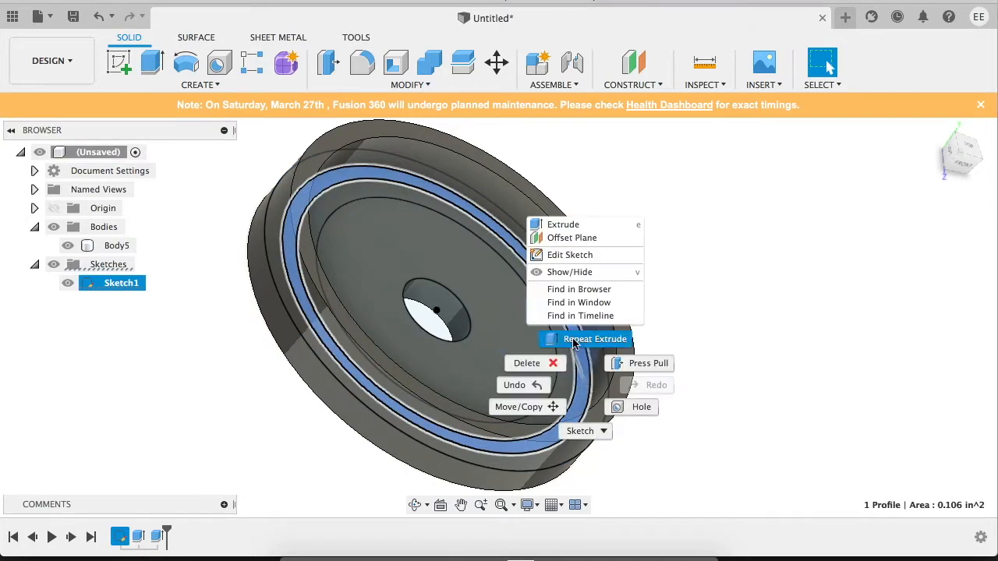
click(591, 227)
text(2 mm)
key(Return)
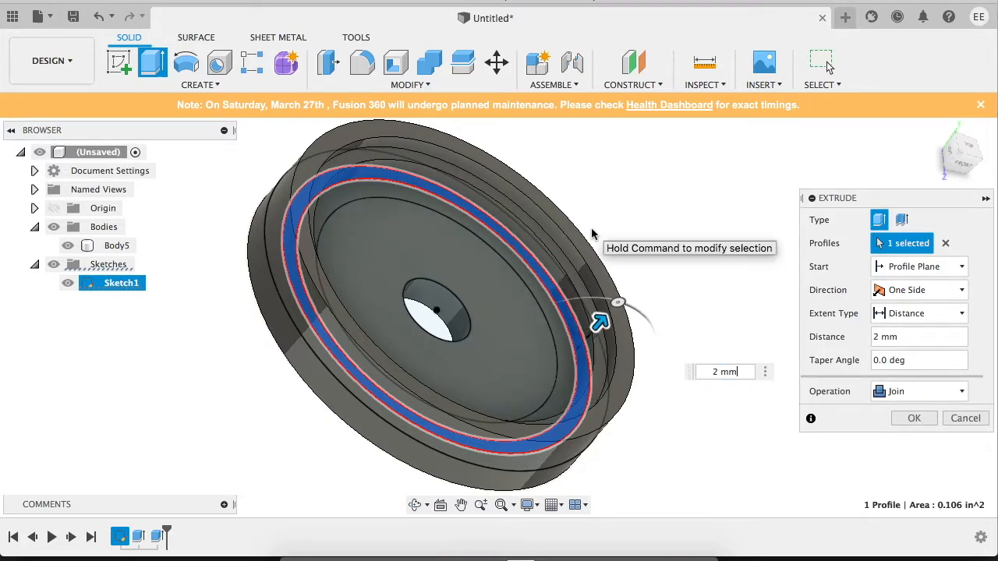
Step: Extrude the ring profile just outside the 0.7 in circle by 1.5 mm
right_click(566, 380)
click(549, 444)
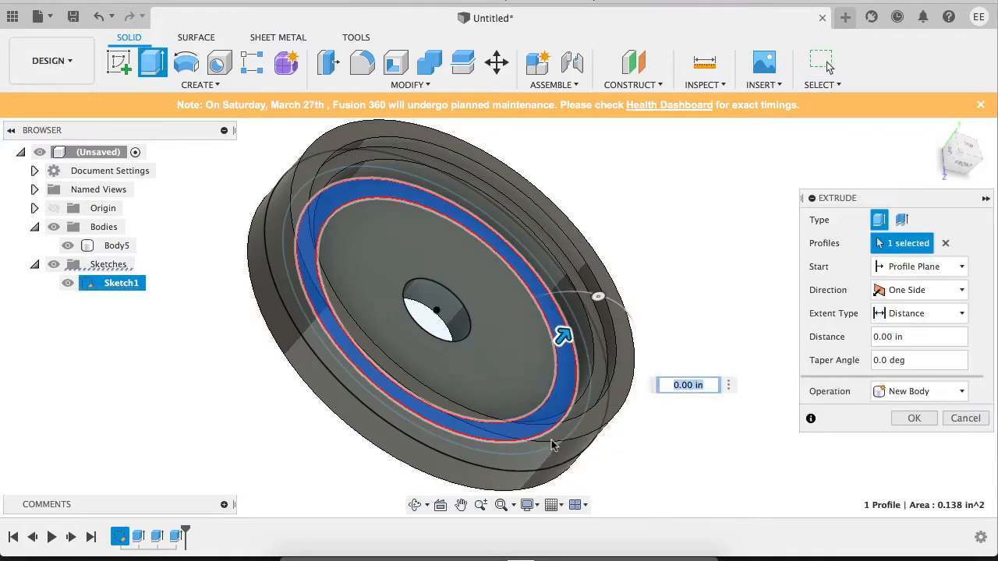
text(1.5 mm)
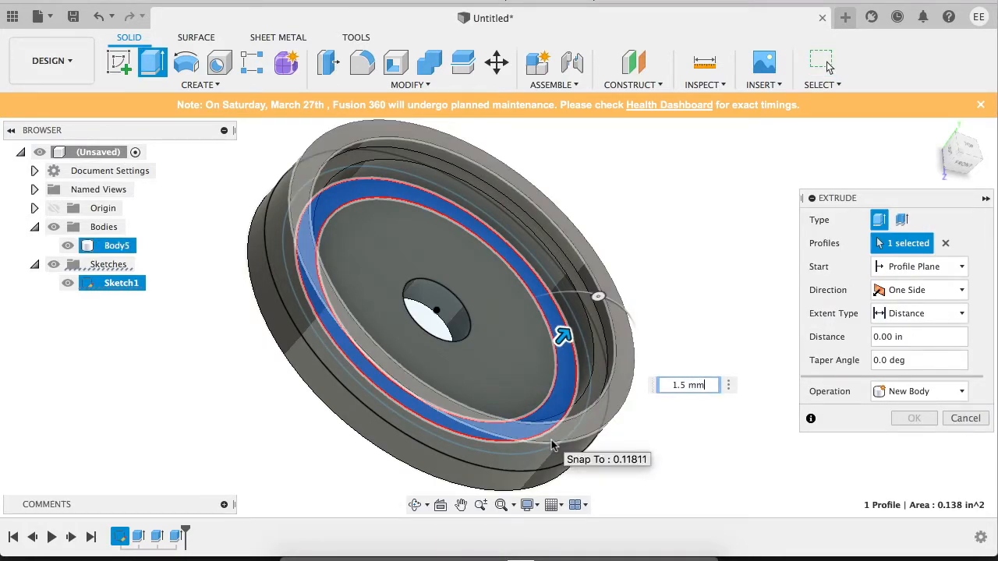
key(Return)
key(Return)
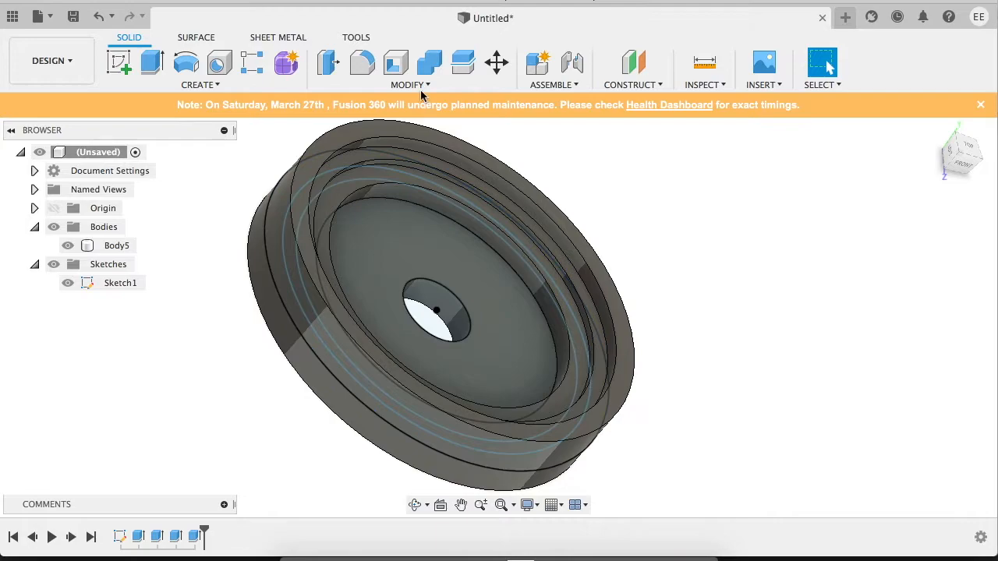
Step: Fillet both top edges of the outermost raised ring with a 0.5 mm radius
click(362, 62)
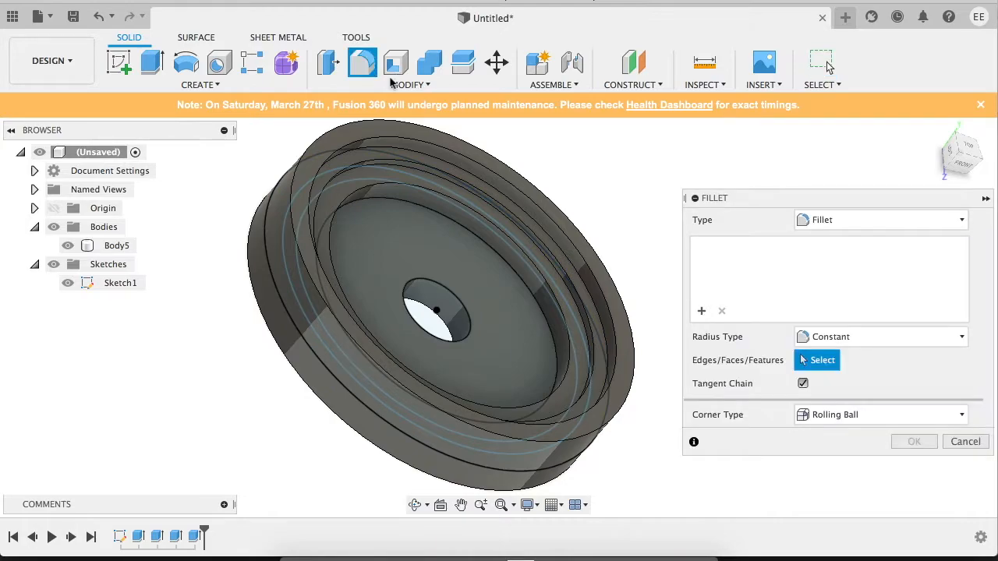
click(617, 323)
click(616, 324)
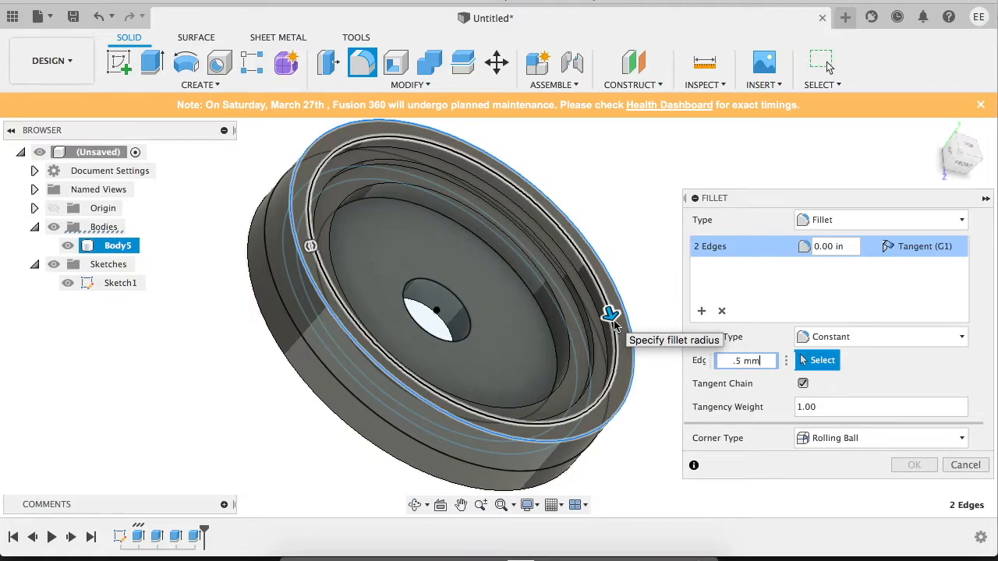
key(Return)
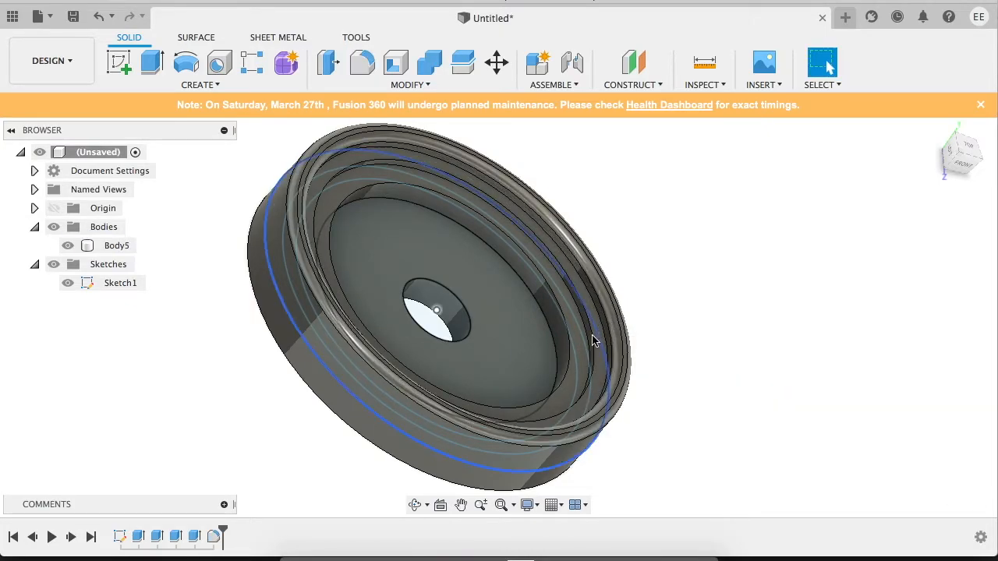
Step: Fillet the inner top edge of the narrow ring just inside the outer rim with a 0.5 mm radius
click(593, 341)
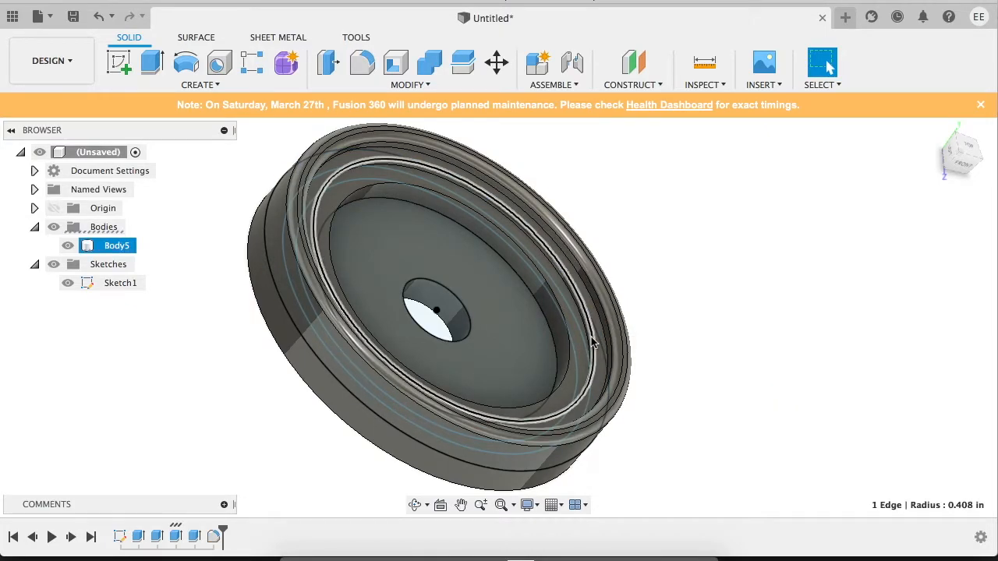
click(362, 64)
text(.5 m)
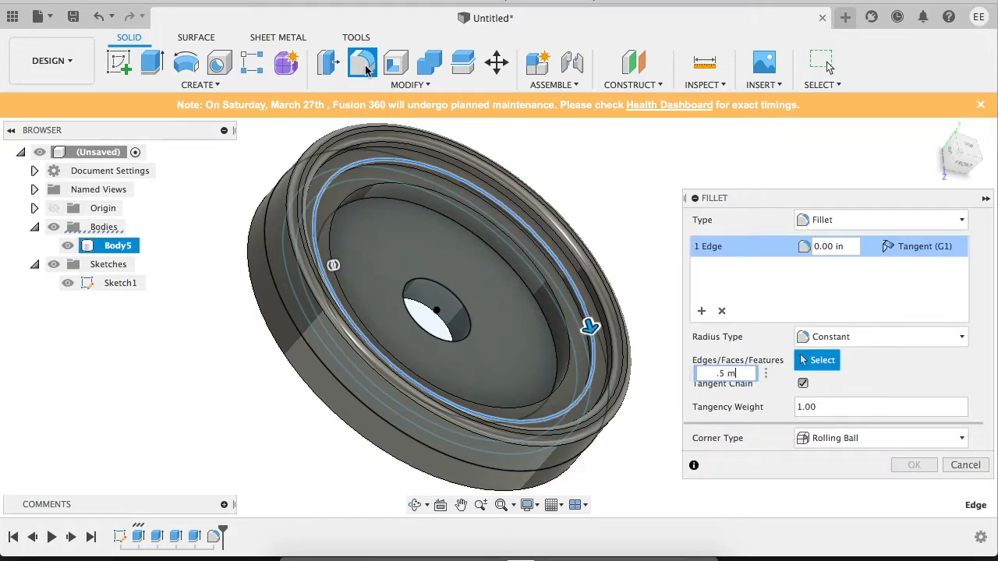
text(m)
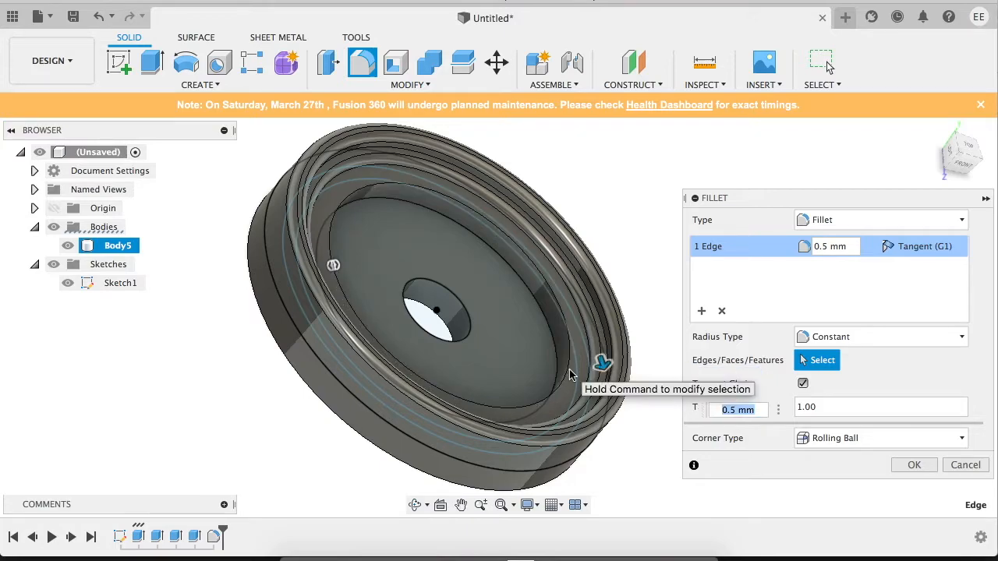
click(914, 465)
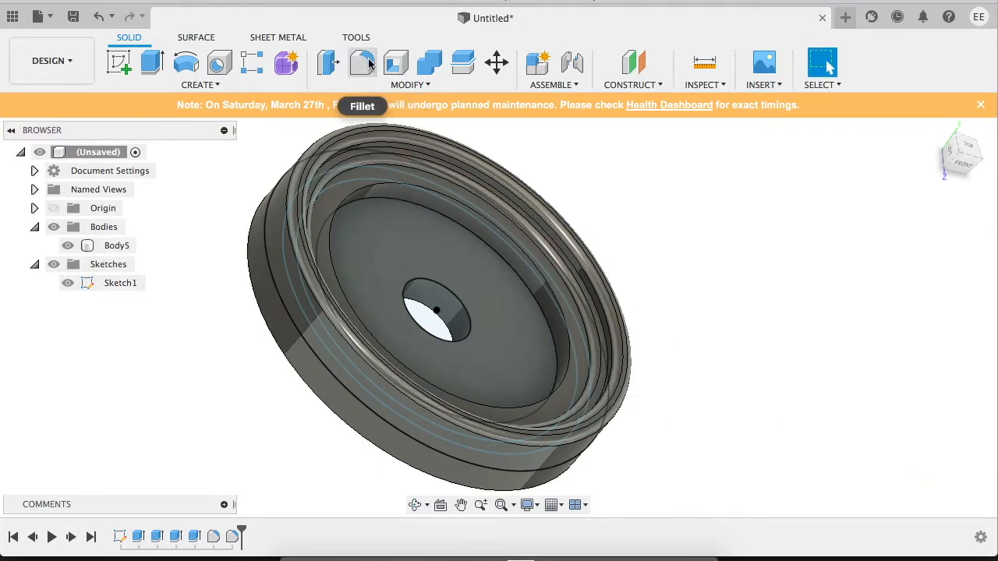
Step: Fillet the inner top edge of the innermost raised ring with a 1 mm radius
click(362, 63)
click(621, 362)
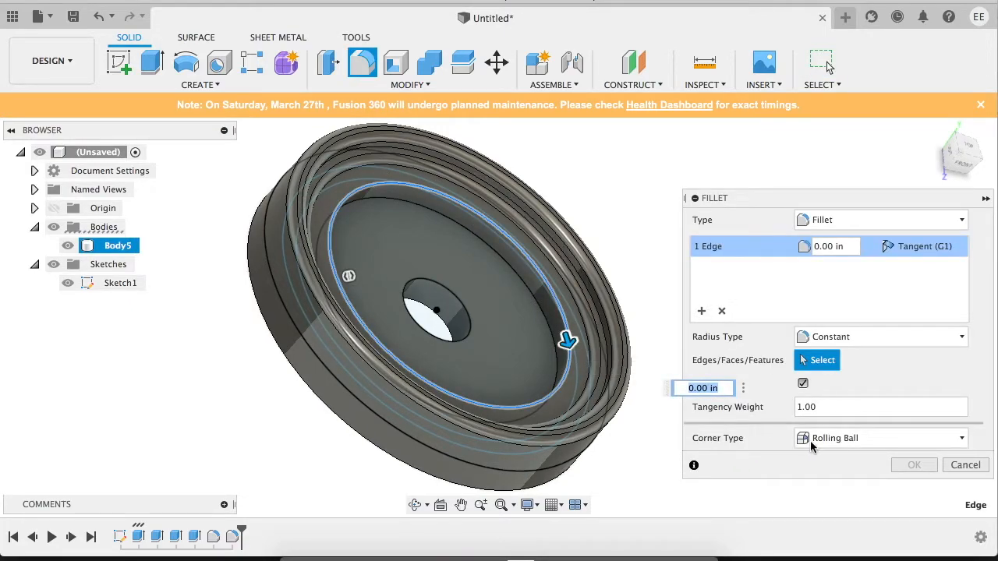
text(1 mm)
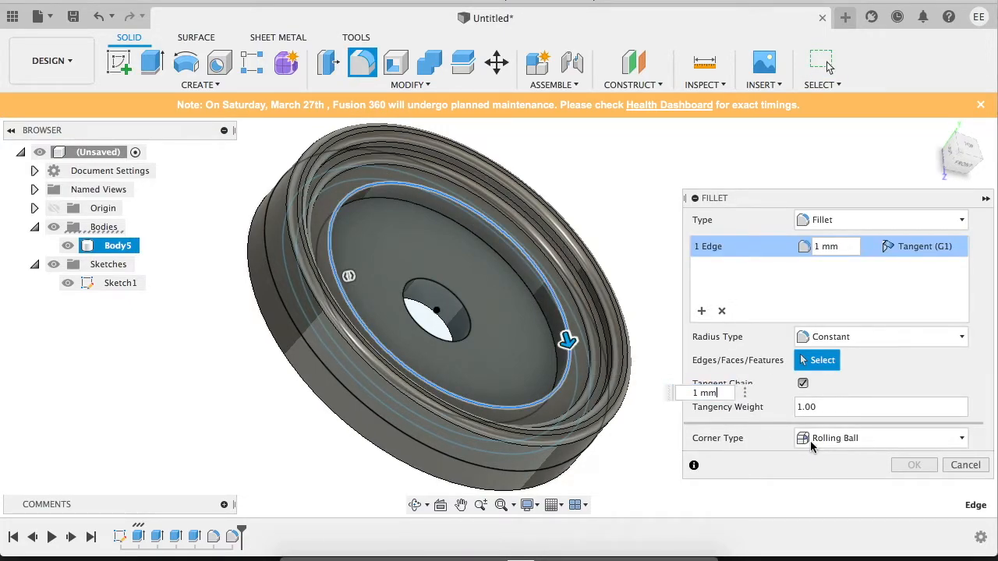
click(915, 465)
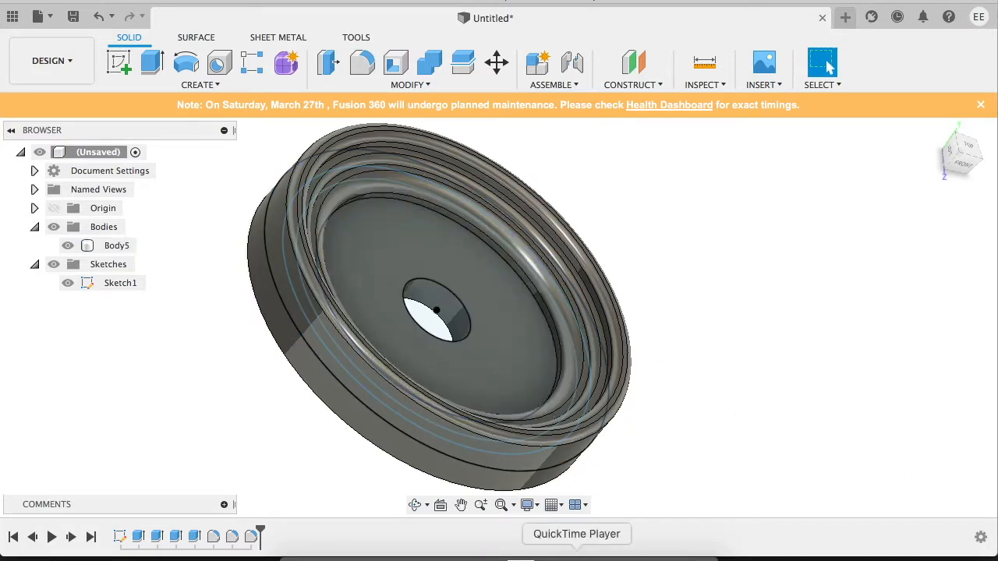
right_click(577, 555)
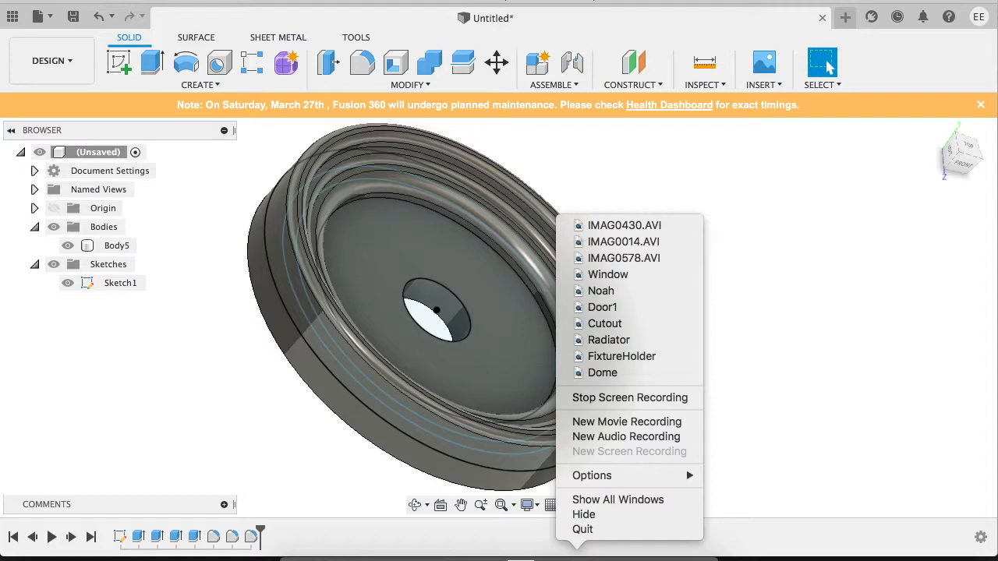
click(591, 397)
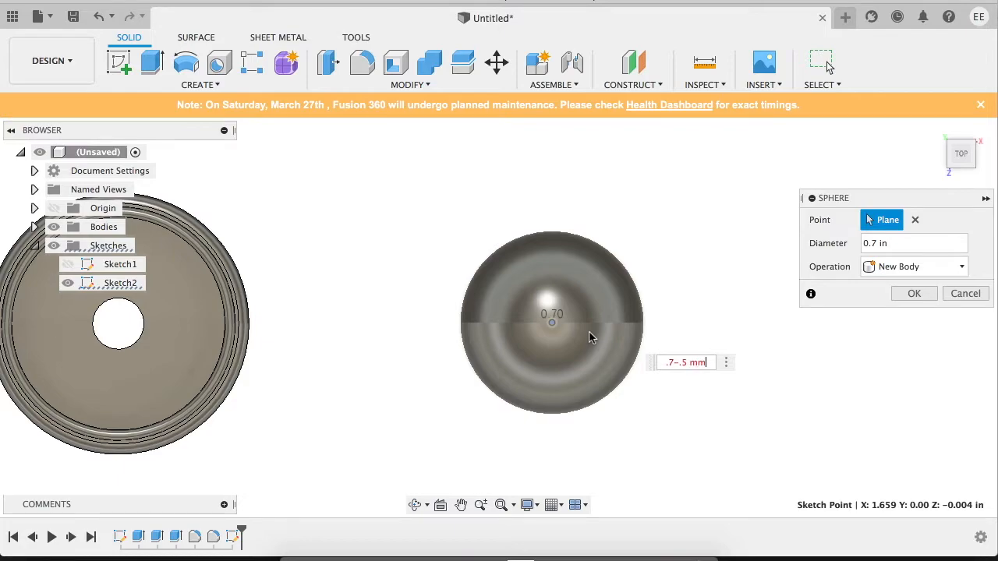
Step: Create the sphere as a new body with a diameter of .7-.5 mm and split it in half with the horizontal XZ origin plane
key(Return)
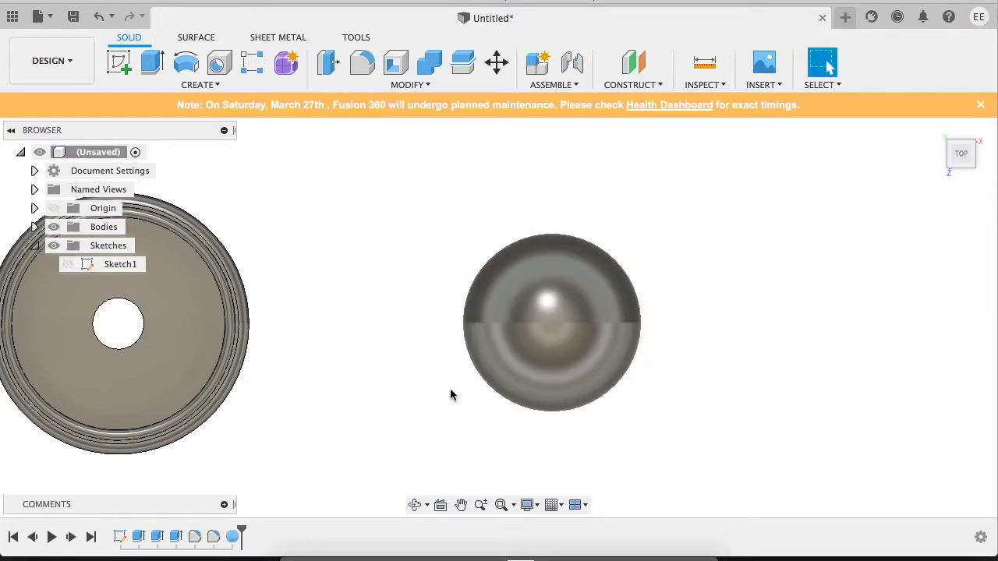
click(396, 86)
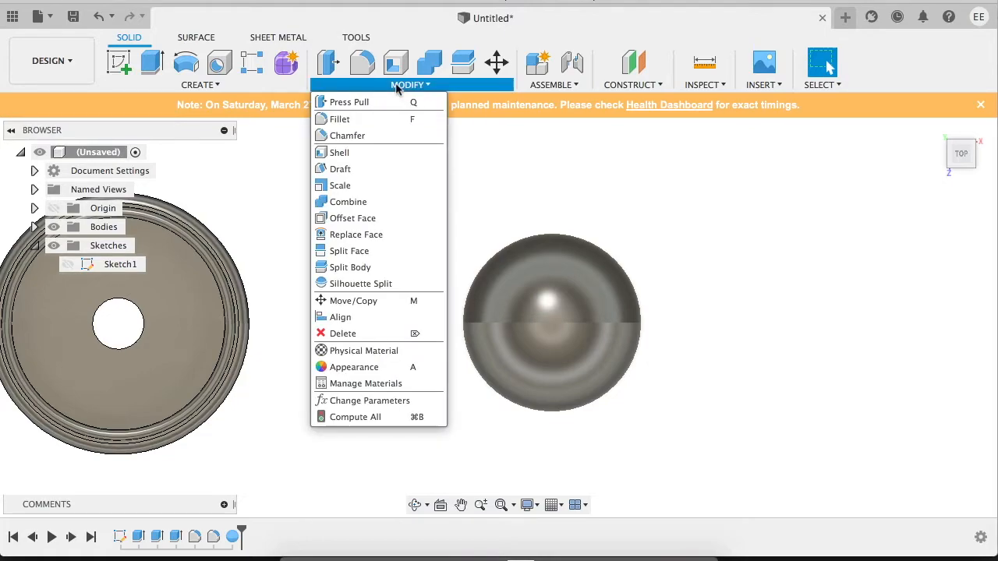
click(350, 268)
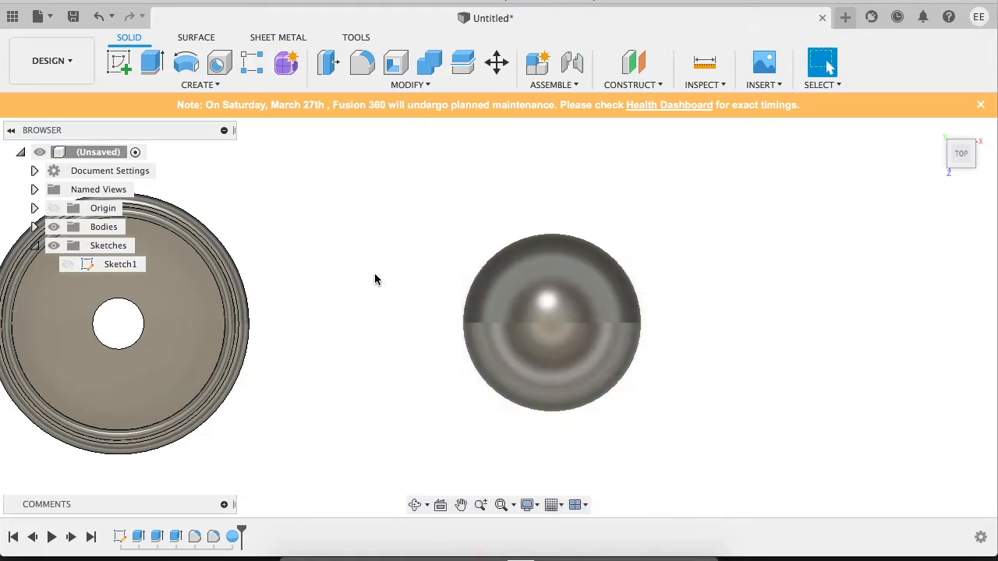
click(531, 315)
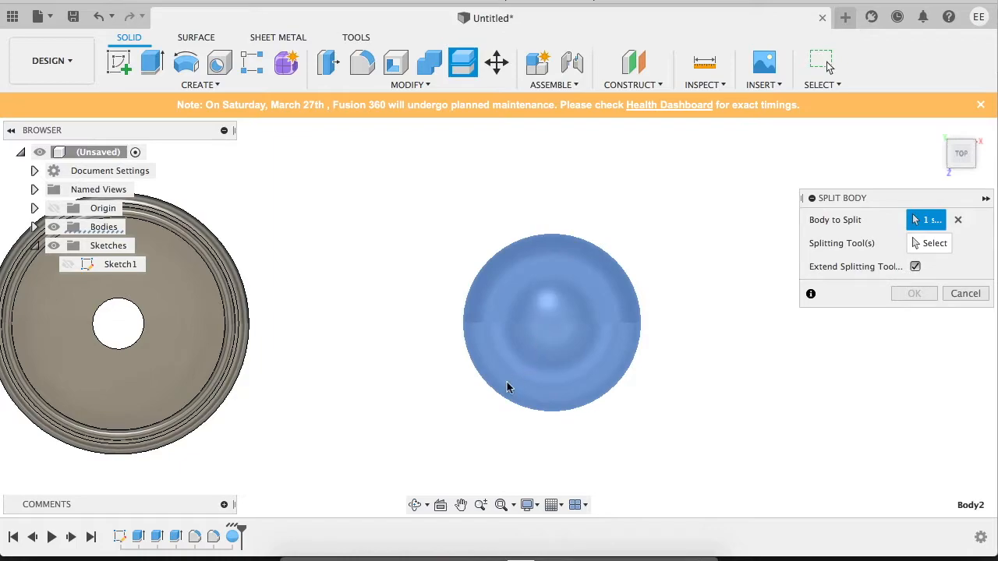
click(932, 245)
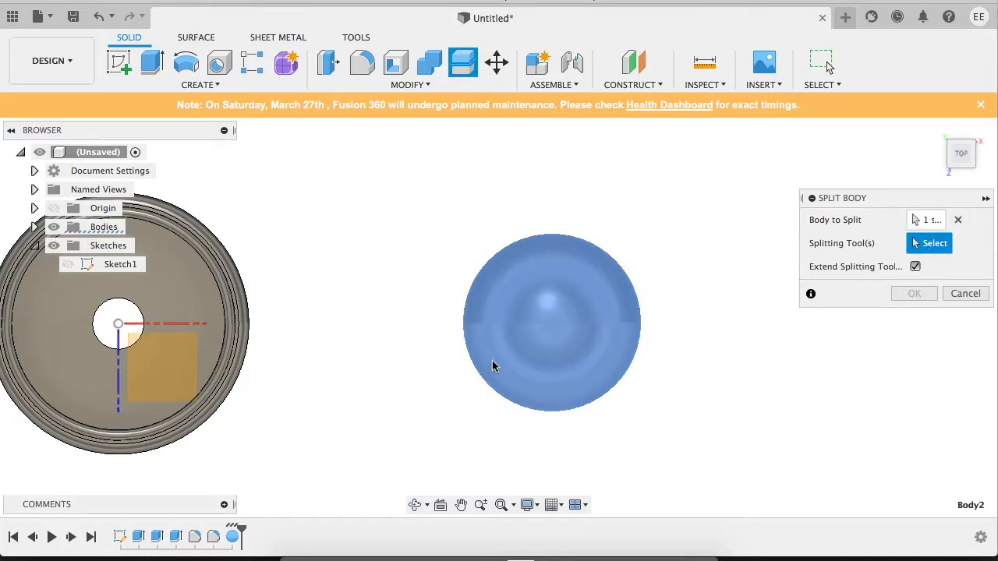
click(414, 504)
drag(405, 374, 393, 316)
key(Escape)
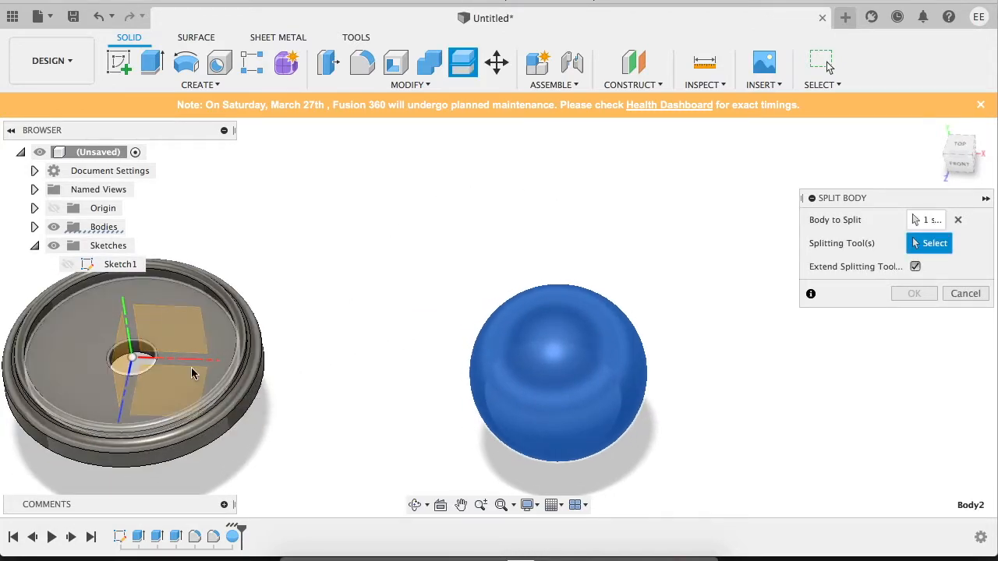
click(190, 391)
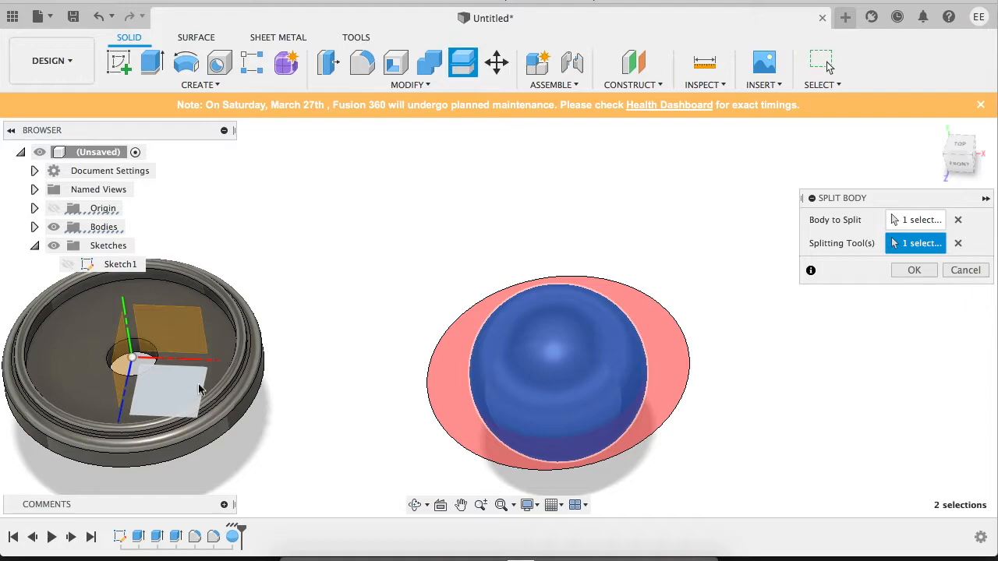
click(914, 270)
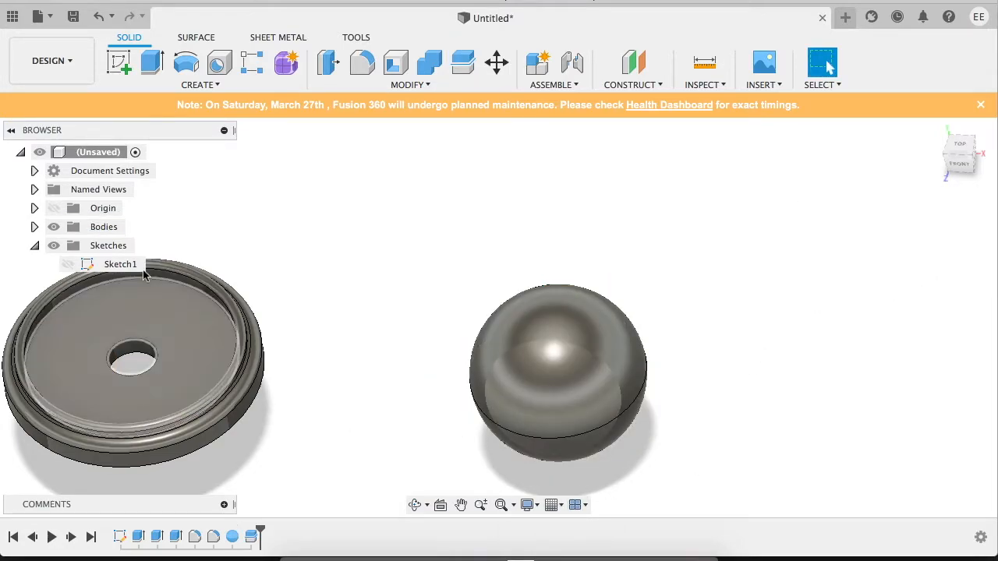
Step: Hide the lower half of the split sphere, keeping the upper dome half shown
click(34, 227)
click(68, 283)
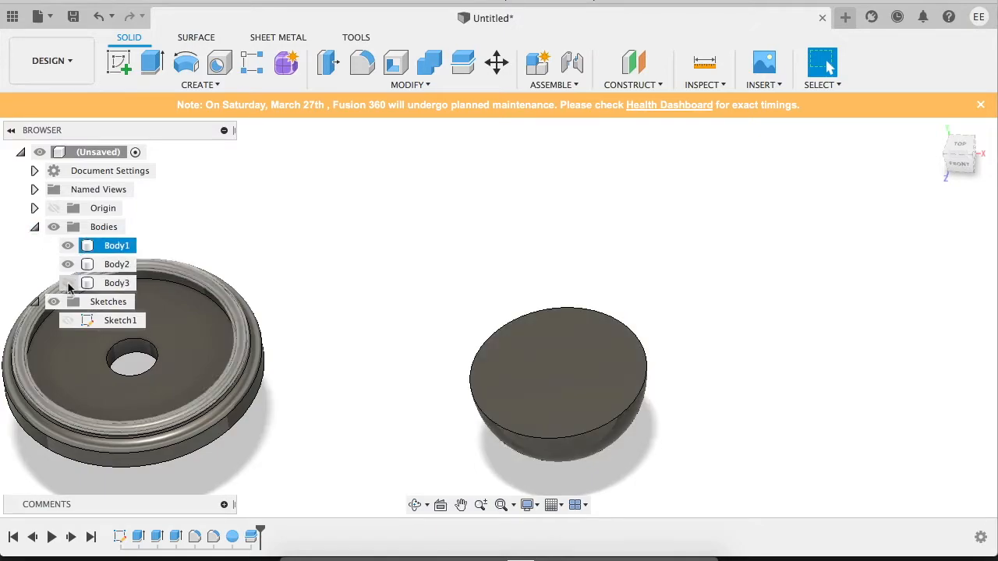
click(67, 283)
click(68, 264)
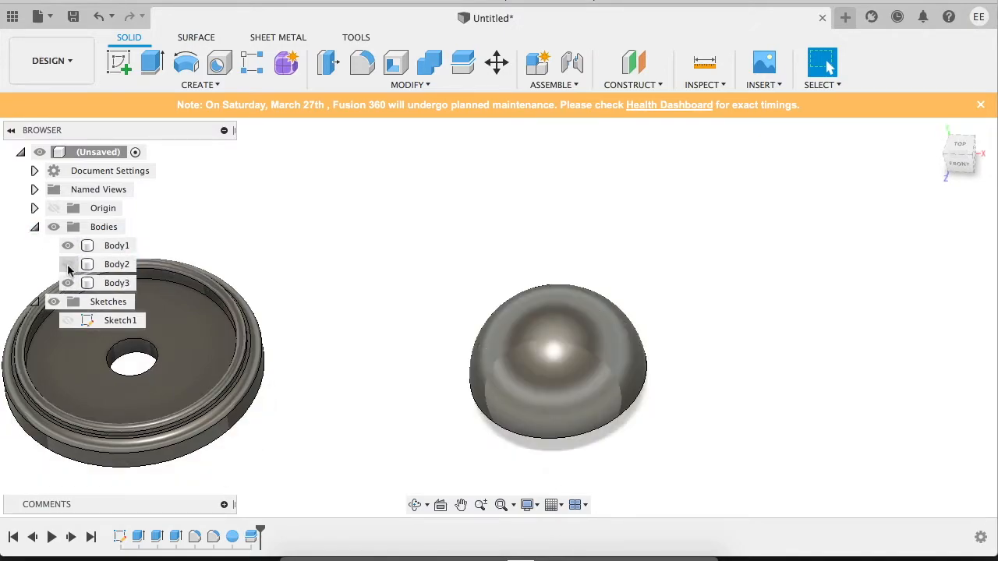
Step: Move the upper dome half as a body about -0.90 in along Z
click(559, 368)
click(559, 368)
right_click(559, 369)
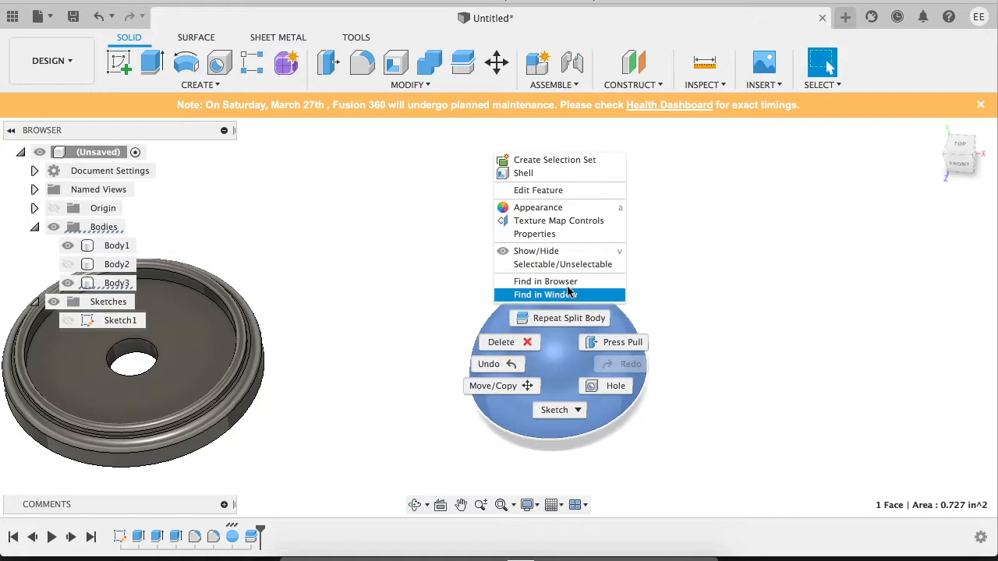
click(489, 386)
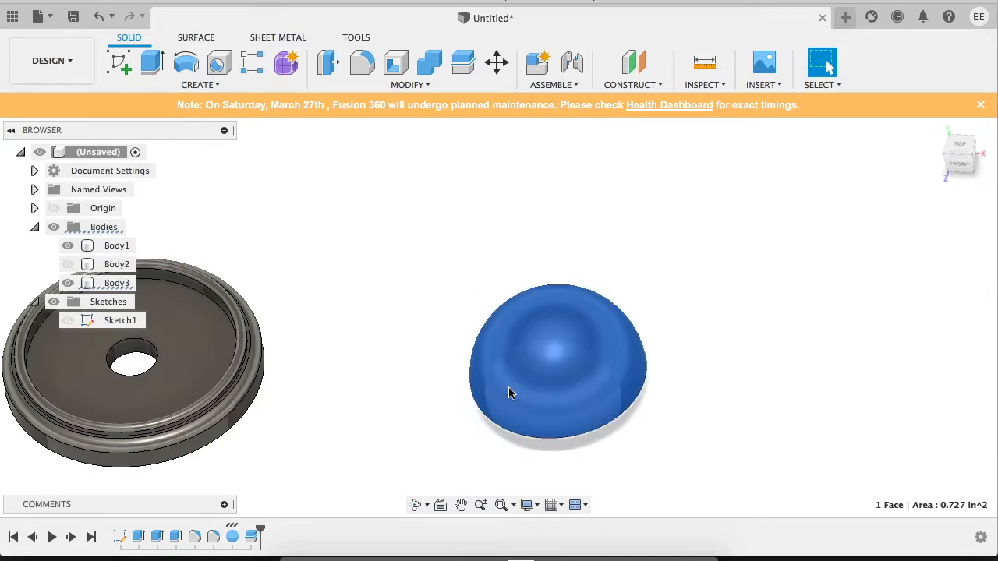
click(955, 220)
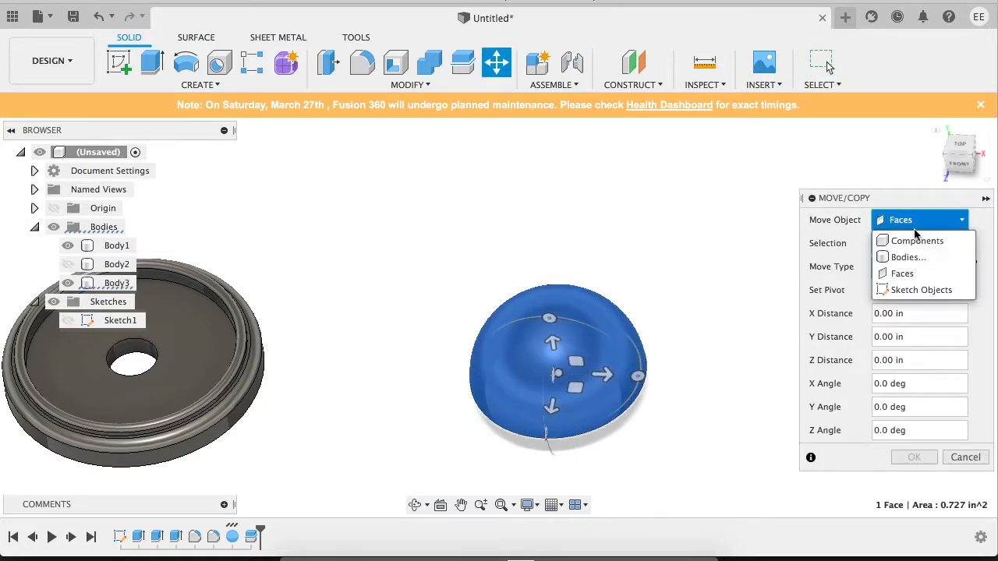
click(909, 258)
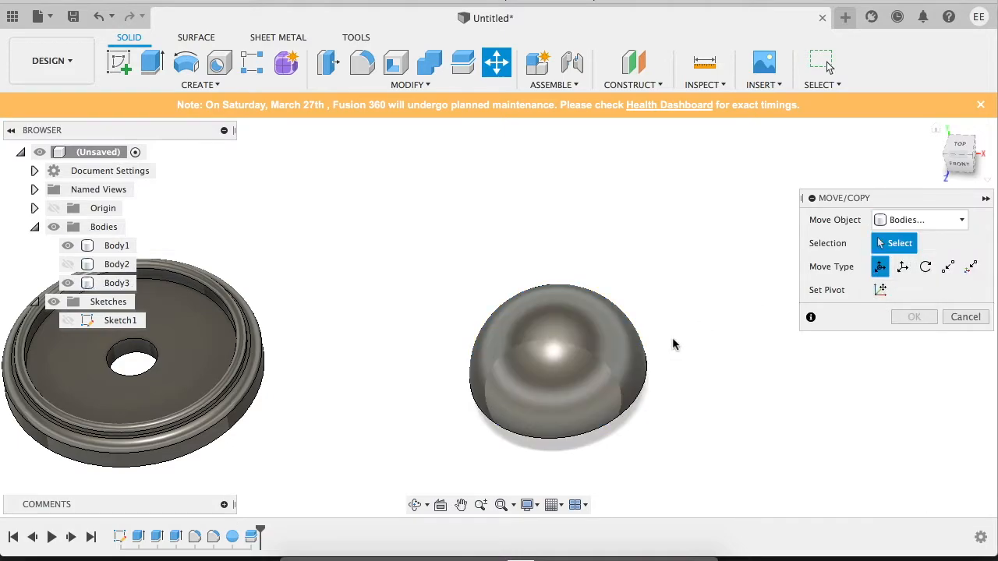
click(567, 375)
drag(553, 401, 602, 231)
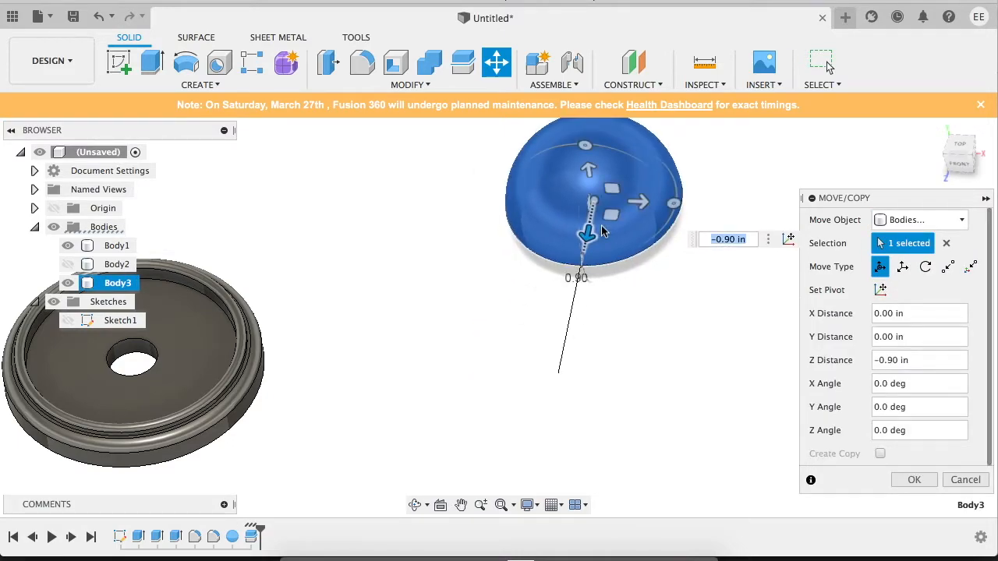
click(914, 480)
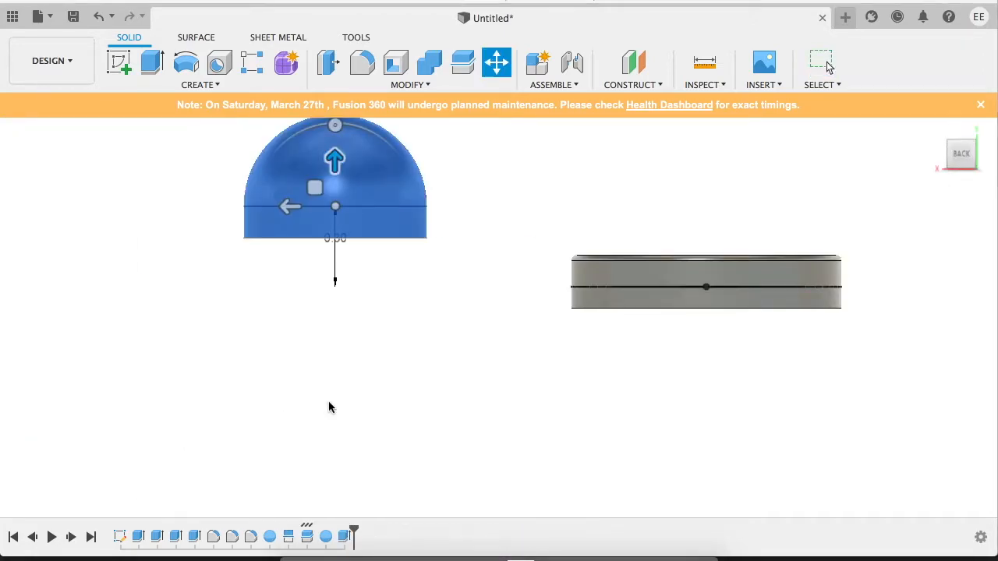
Step: Move the dome half about -1.40 in along X so it sits over the ring disc
right_click(328, 399)
click(420, 504)
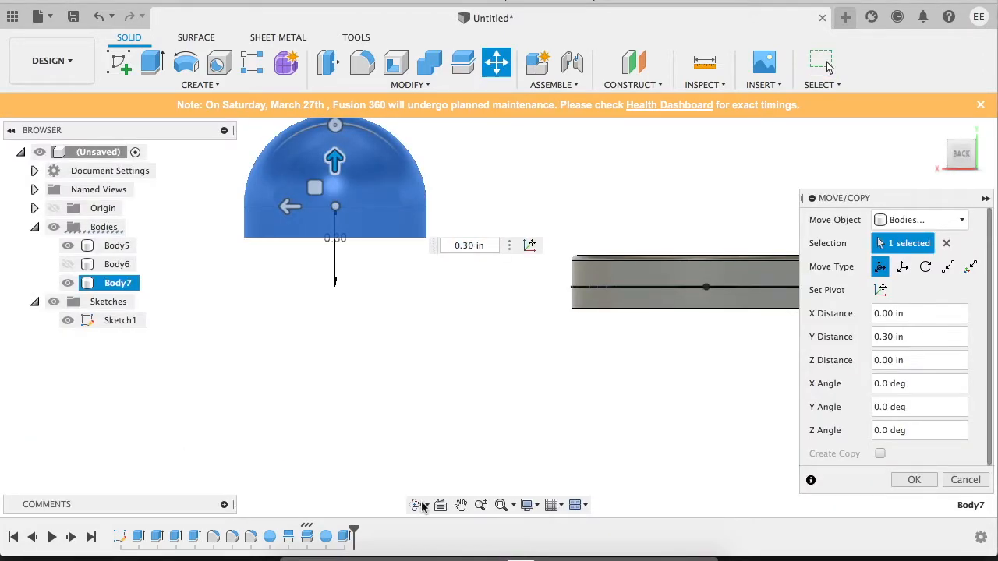
click(419, 504)
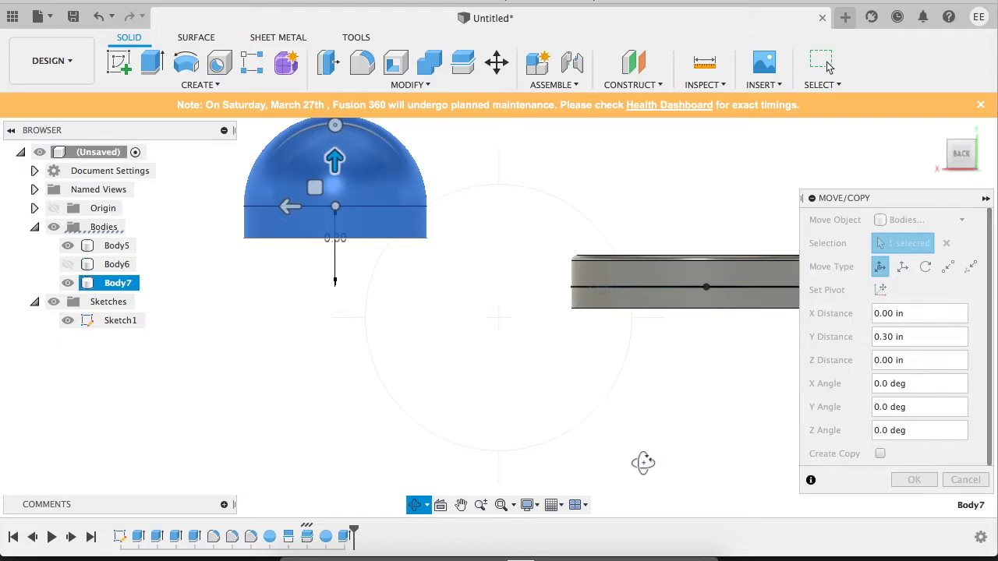
drag(528, 428, 527, 449)
key(Escape)
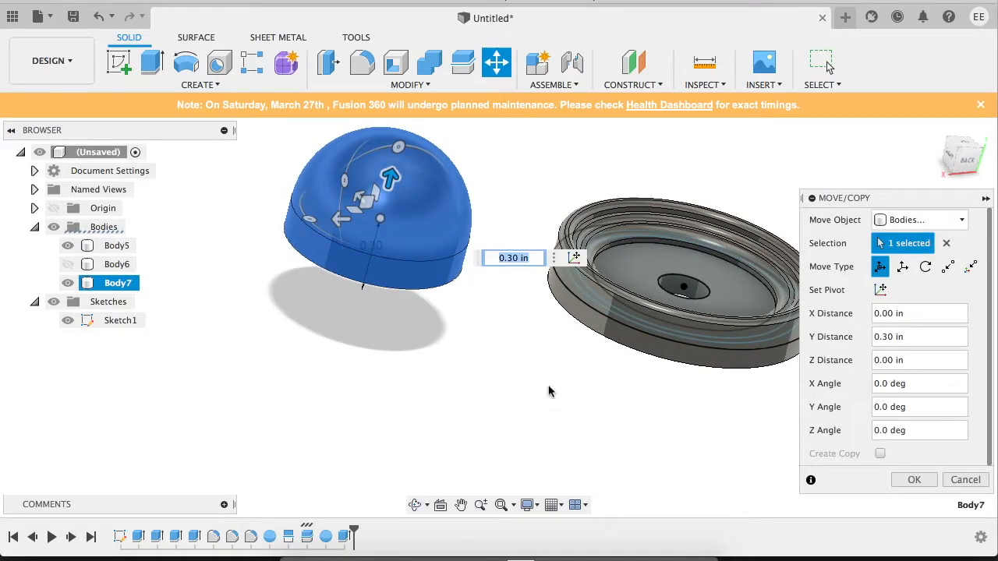
click(968, 161)
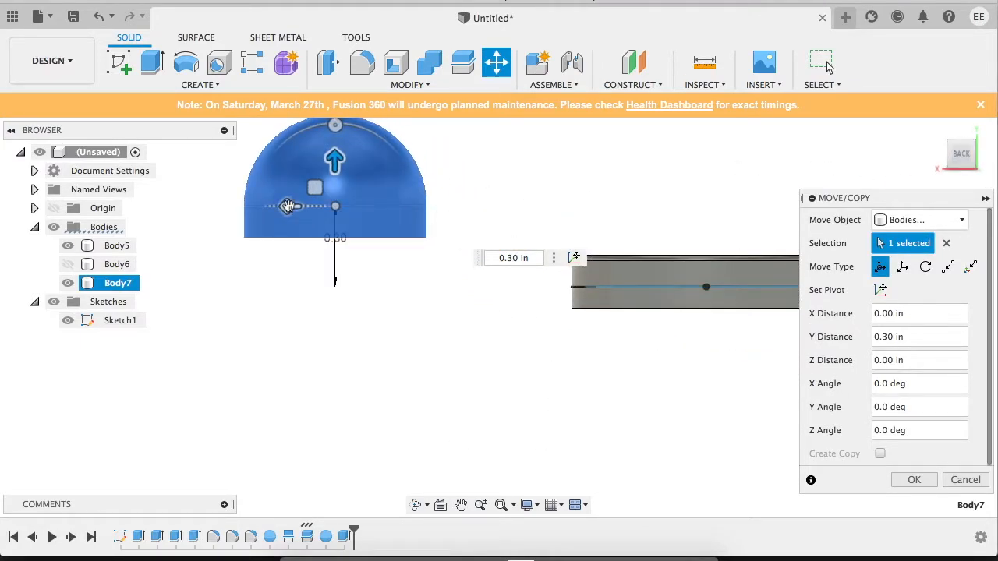
drag(290, 211, 663, 226)
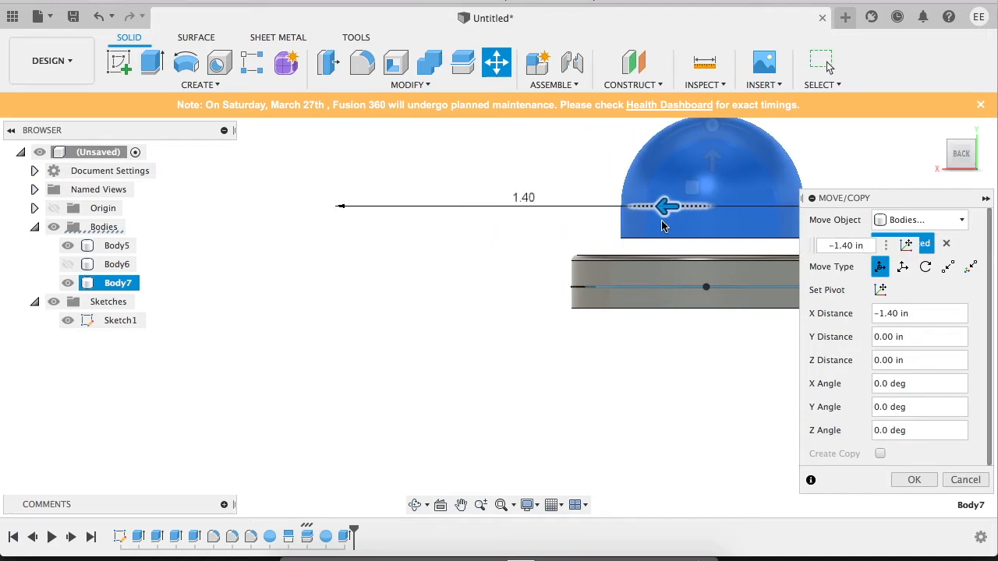
drag(898, 195, 441, 202)
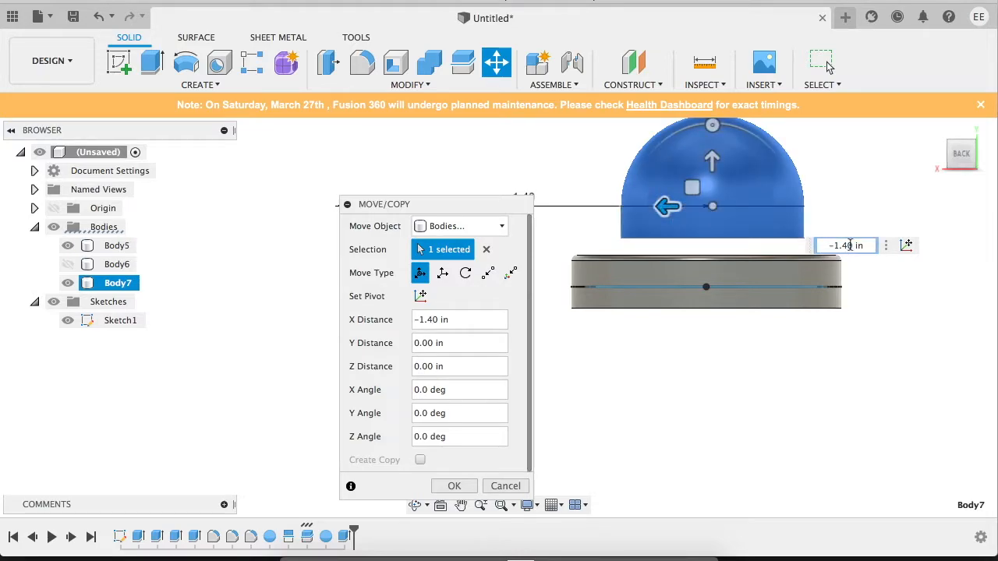
Step: Try an X distance of -1.35 in for the dome half's move
key(BackSpace)
key(BackSpace)
text(35)
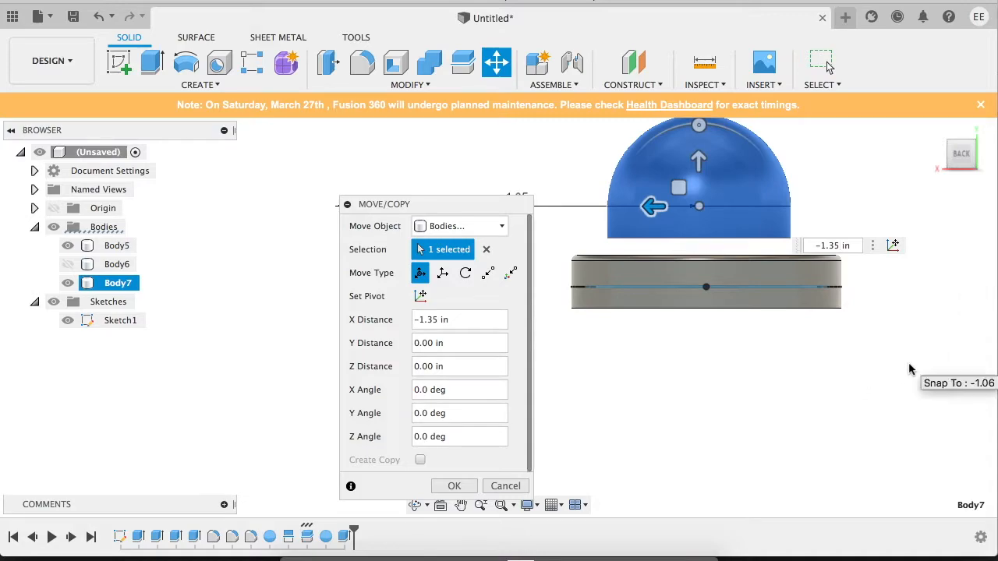
key(Return)
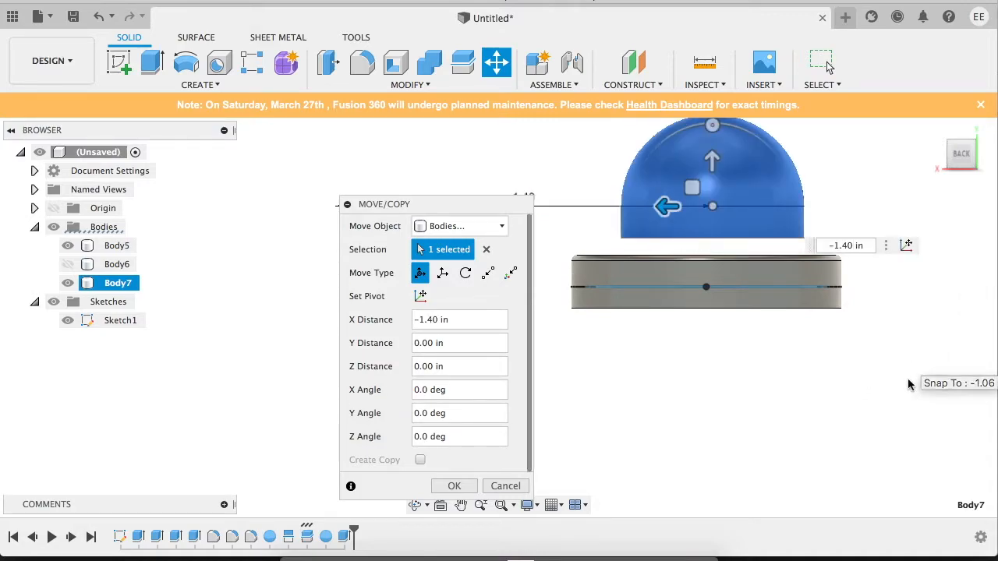
Step: Nudge the dome half slightly to refine its position over the ring disc
click(415, 505)
drag(593, 312, 538, 382)
key(Escape)
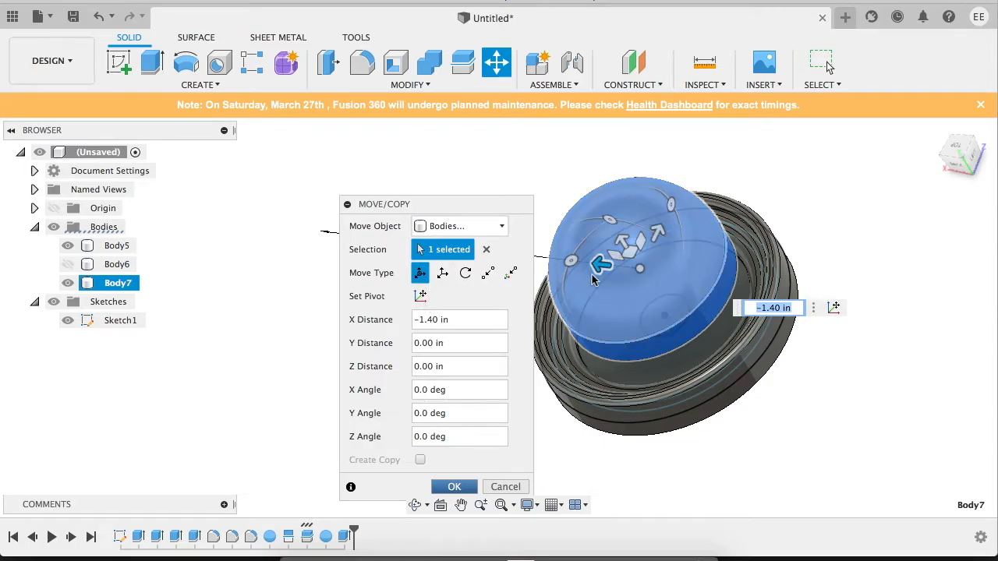
drag(616, 242, 631, 257)
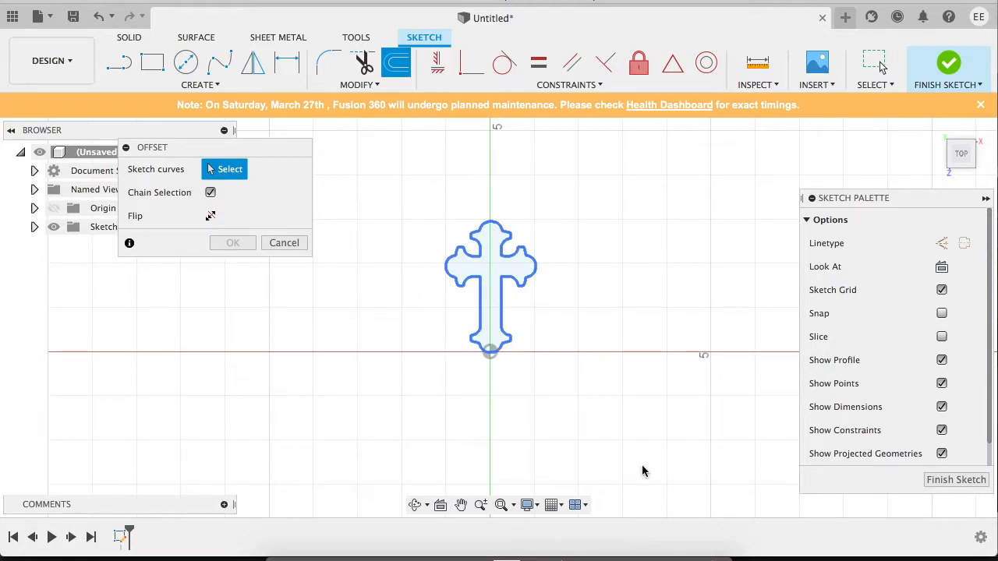
Step: Offset the cross outline 2 mm inward in the sketch
click(468, 276)
text(2 mm)
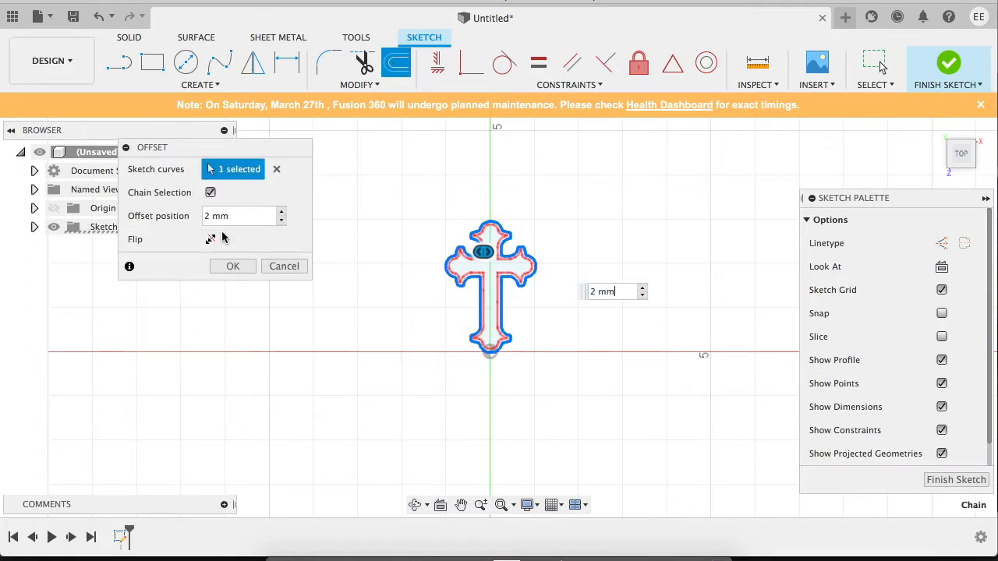
key(Return)
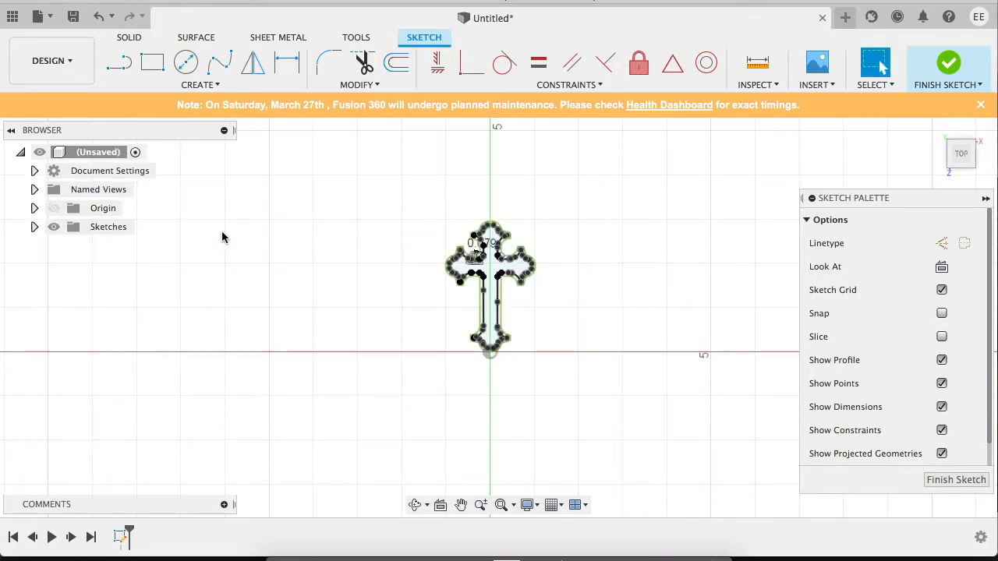
Step: Offset the original cross outline 3 mm outward and finish the sketch
click(396, 62)
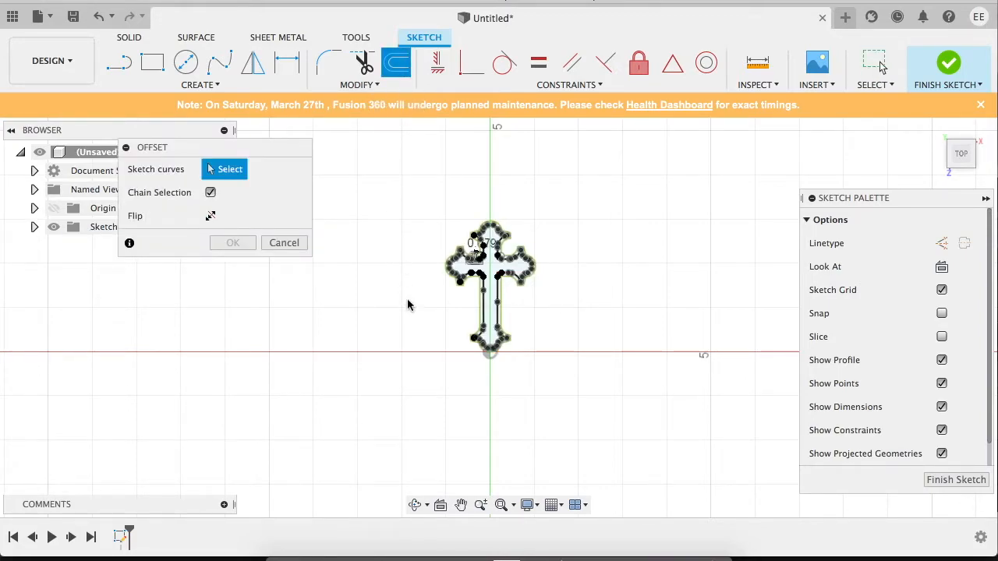
click(501, 291)
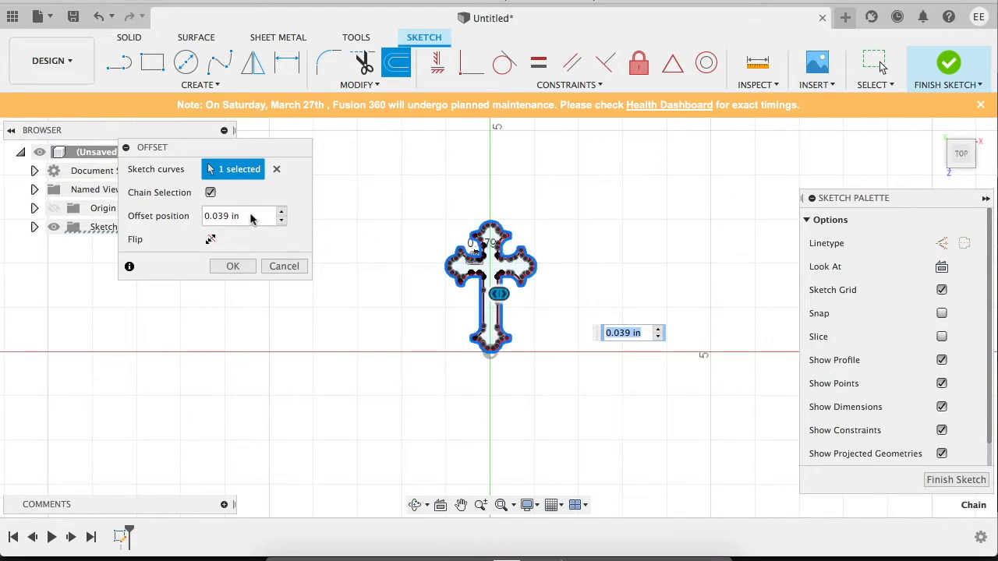
drag(251, 219, 173, 218)
text(3 mm)
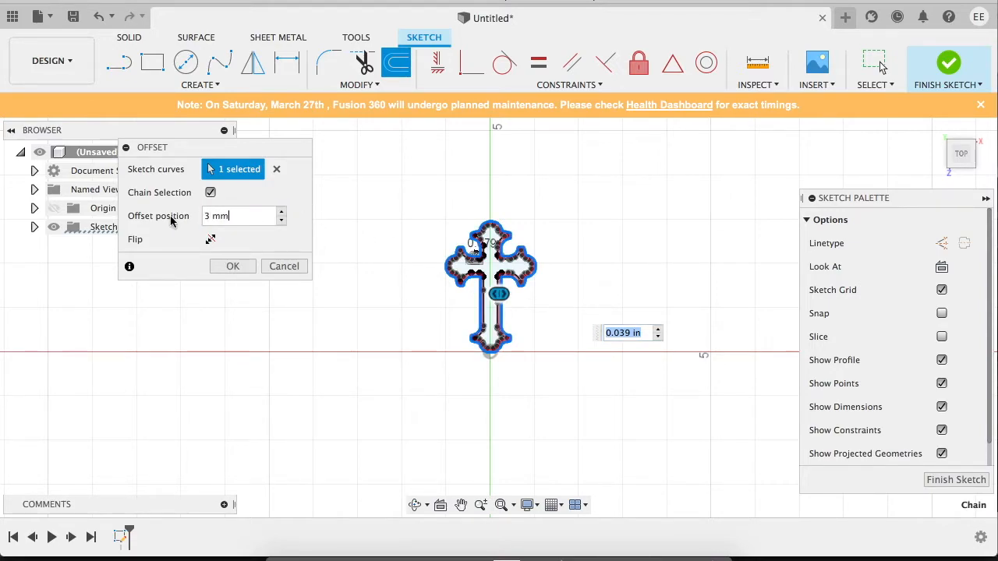
click(209, 240)
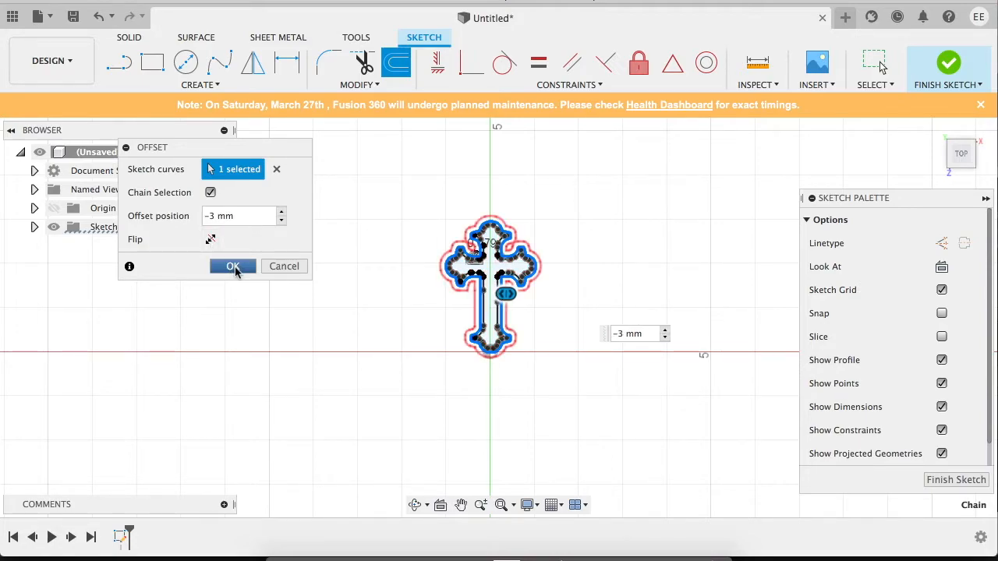
click(233, 266)
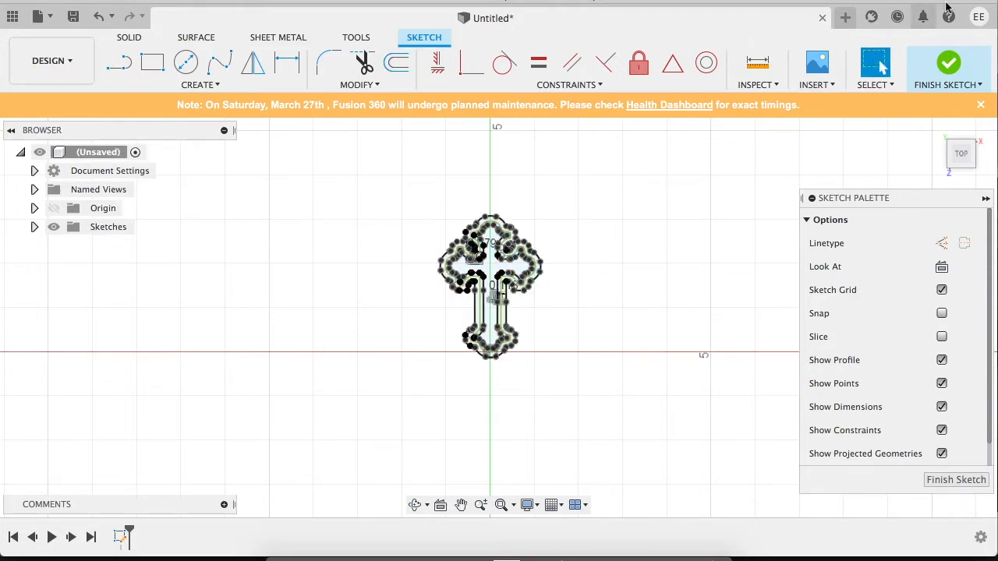
click(964, 70)
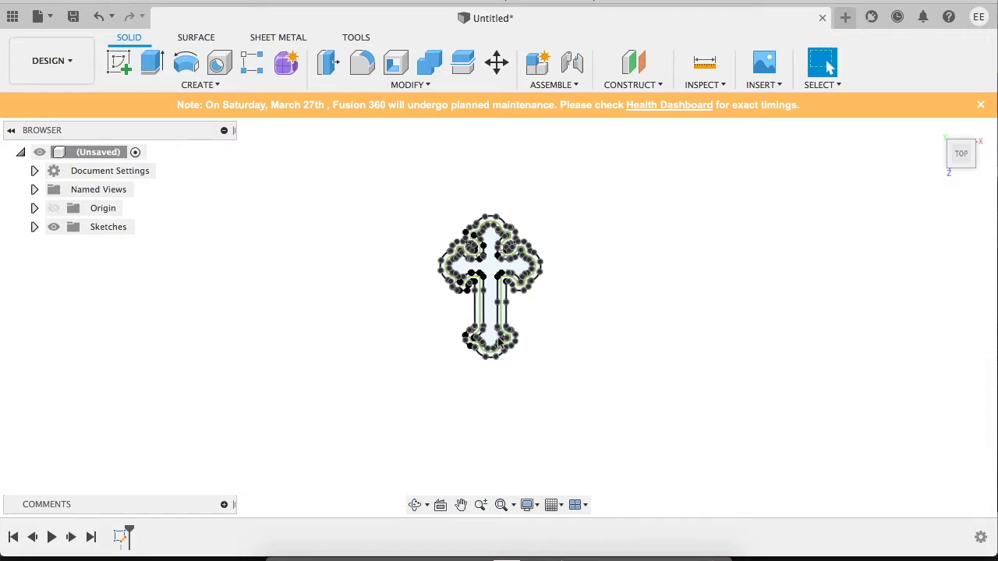
Step: Extrude all three nested cross profiles together by -2 mm as a new body
scroll(538, 329, up, 3)
scroll(538, 329, up, 2)
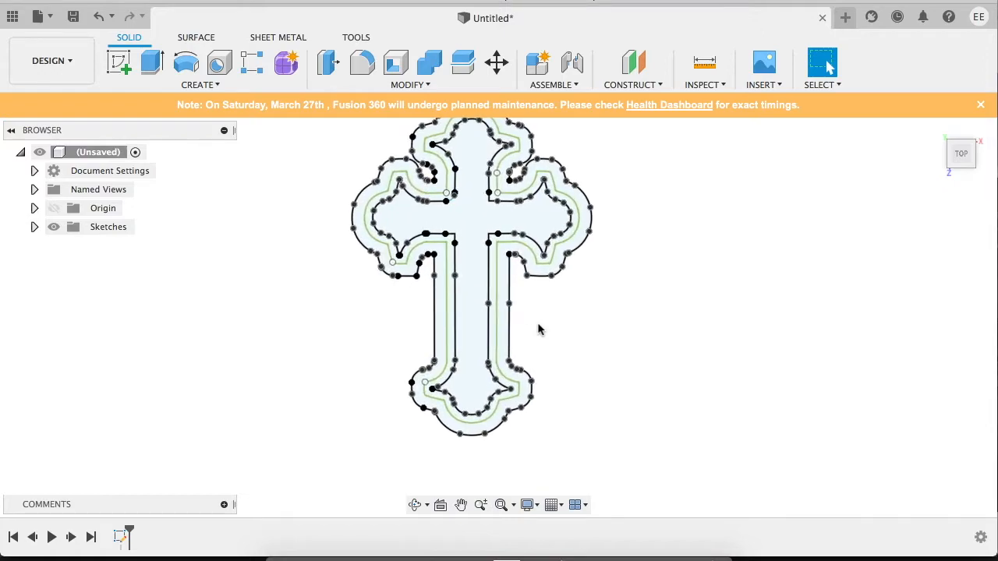
click(471, 324)
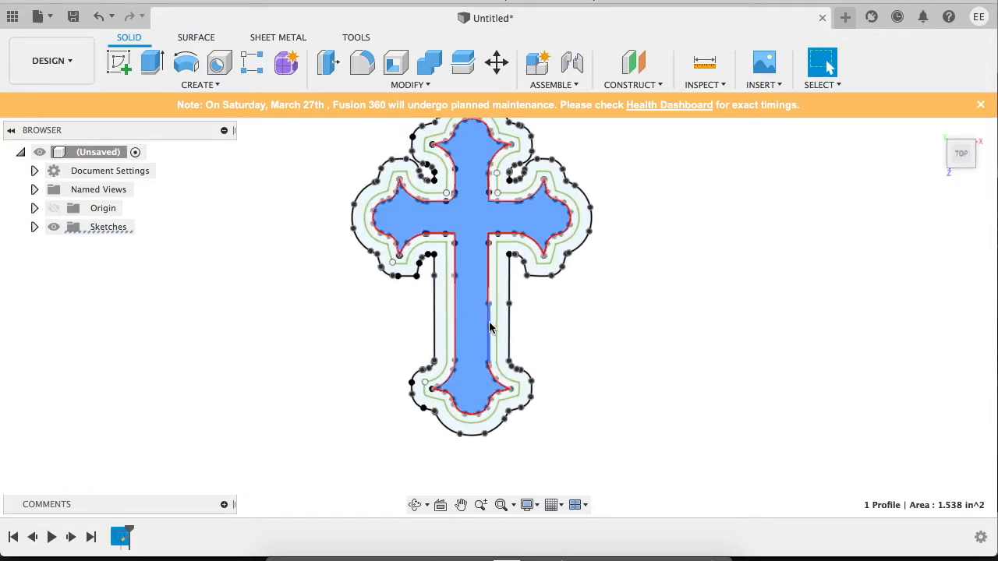
scroll(491, 328, up, 3)
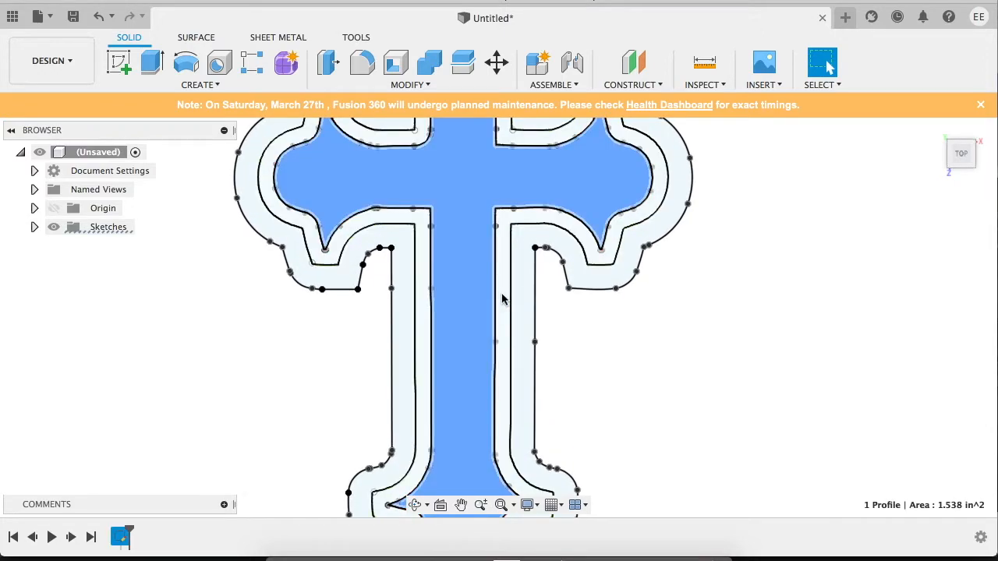
shift+click(503, 300)
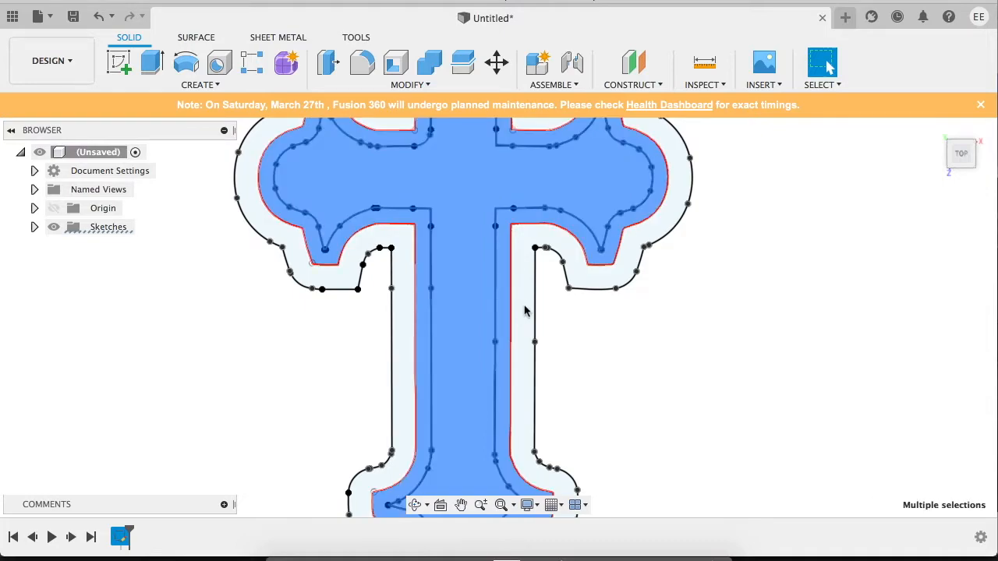
shift+click(527, 275)
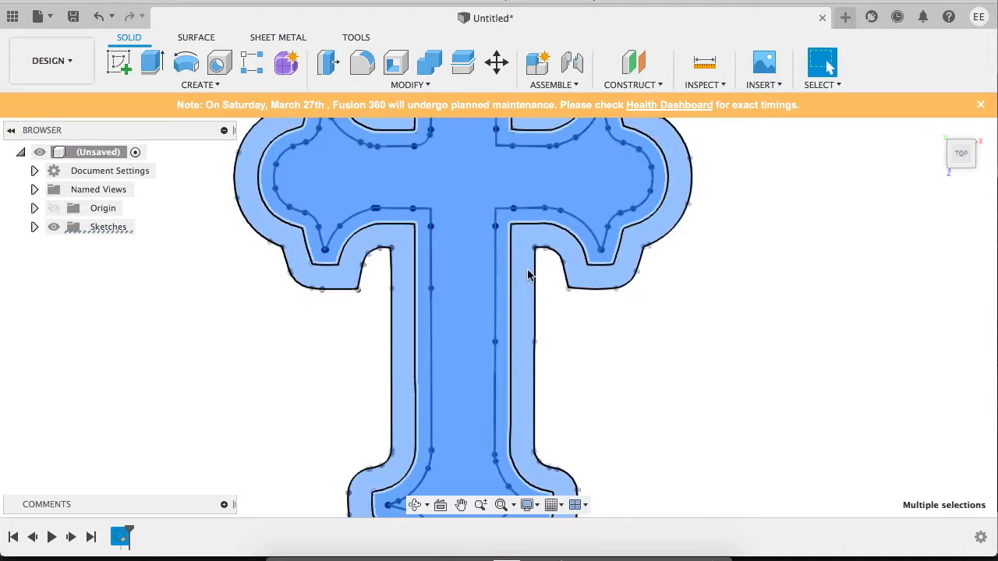
right_click(527, 274)
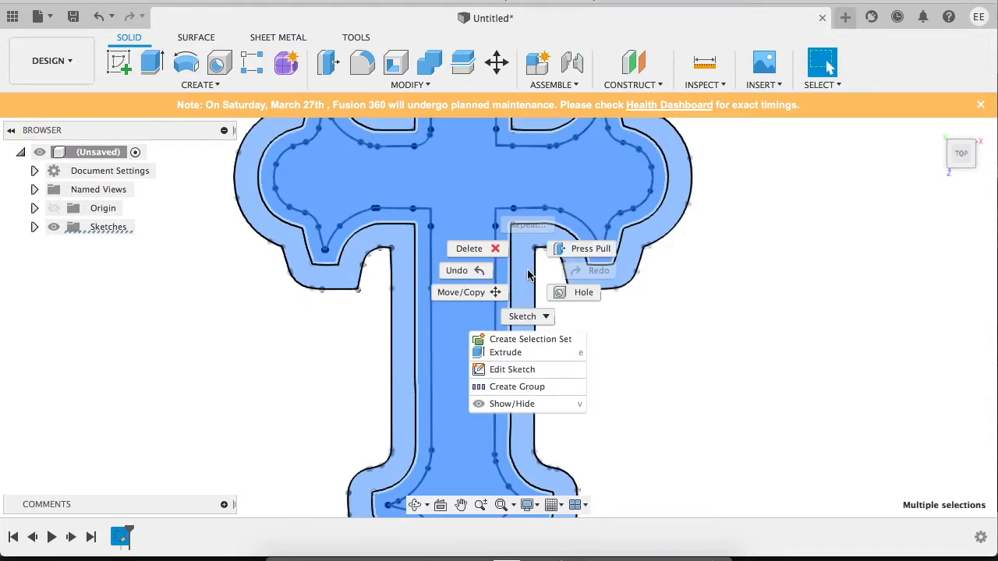
click(514, 353)
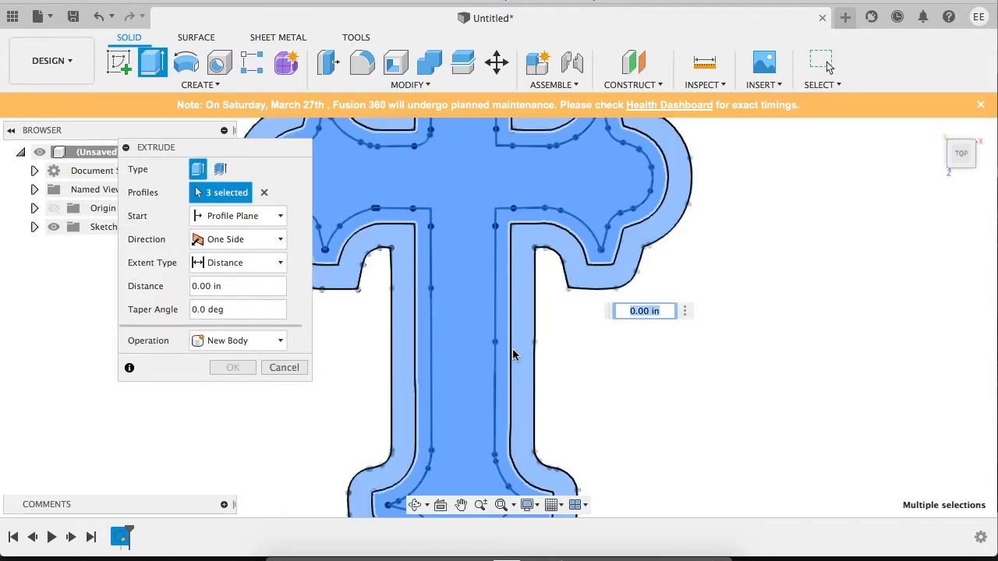
text(-3 mm)
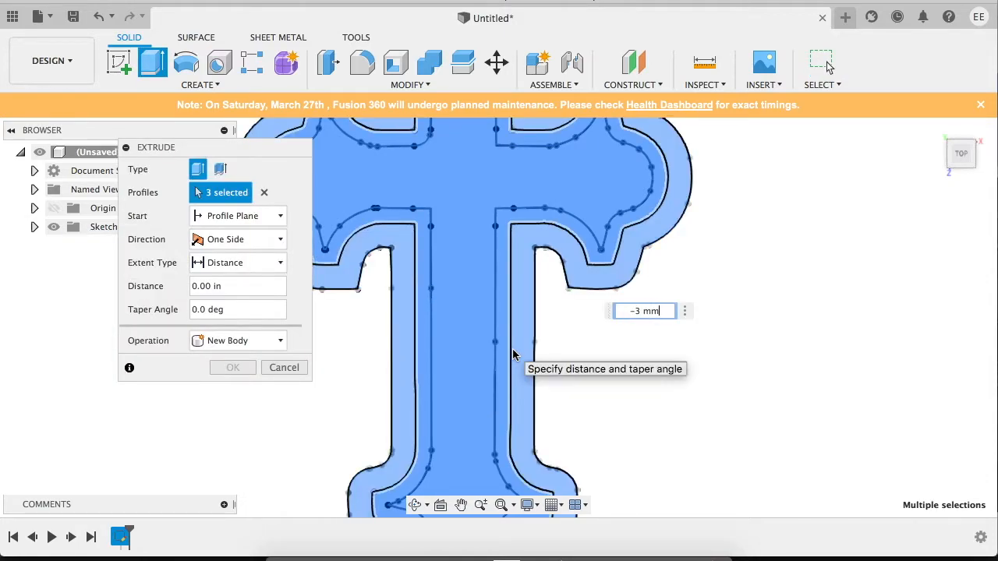
key(Left)
key(Left)
key(BackSpace)
text(2)
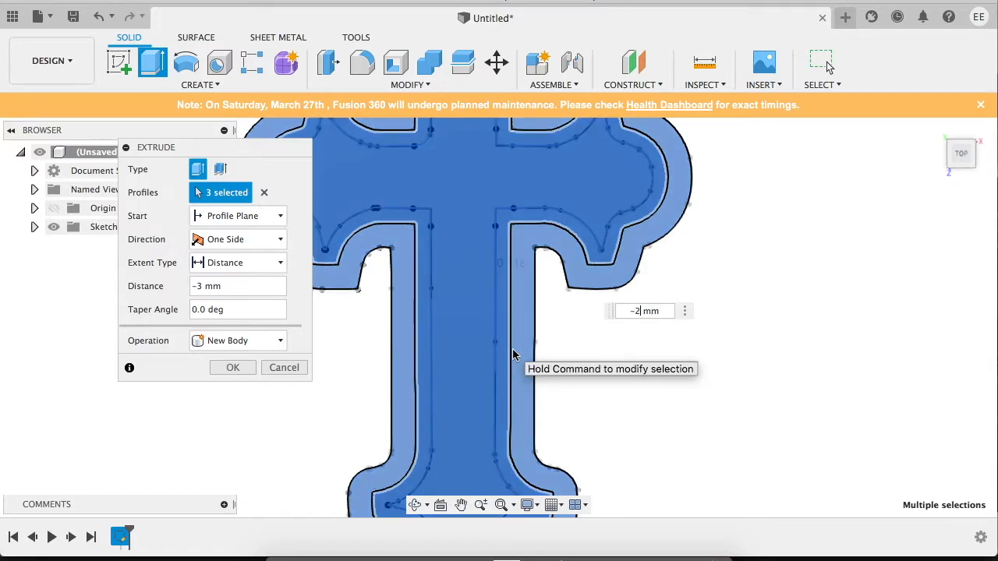
click(237, 367)
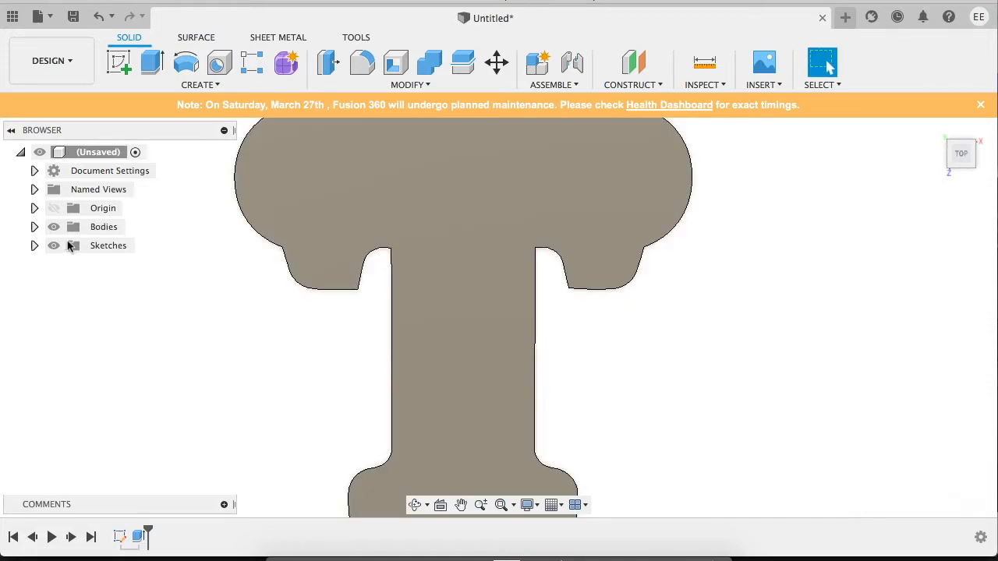
Step: Show the cross sketch again and extrude its outermost border profile 3 mm, joined to the base body
click(34, 245)
click(68, 264)
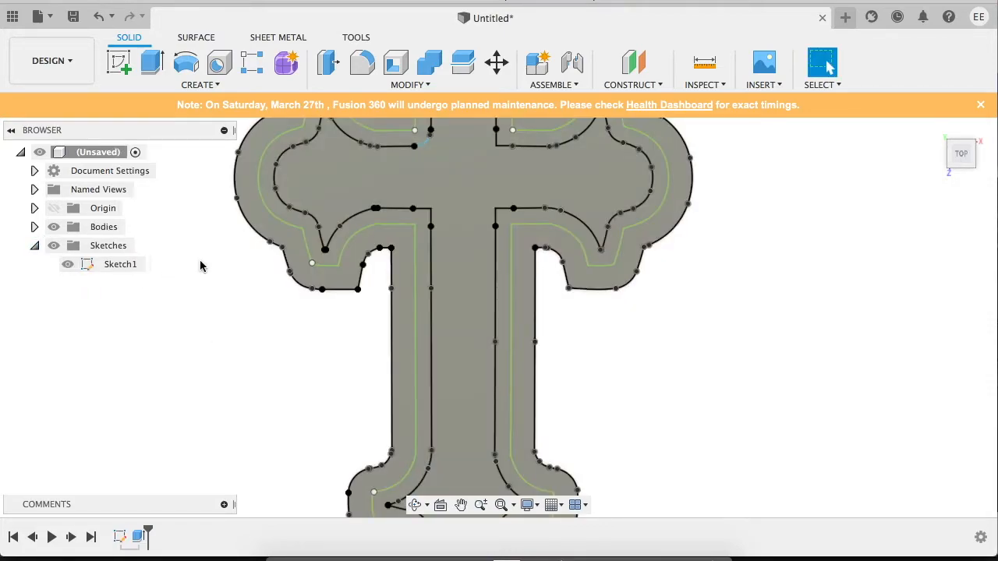
click(344, 284)
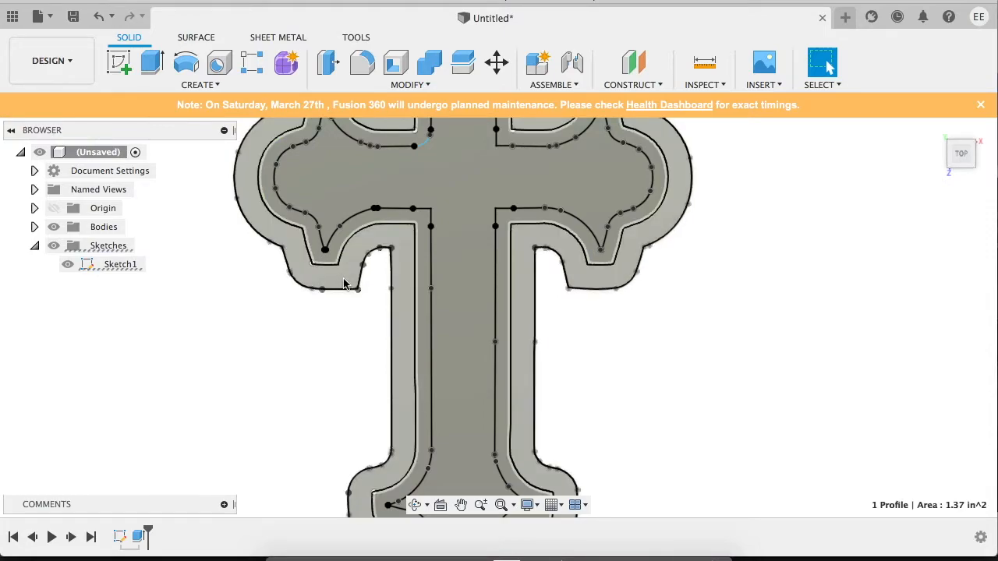
right_click(345, 283)
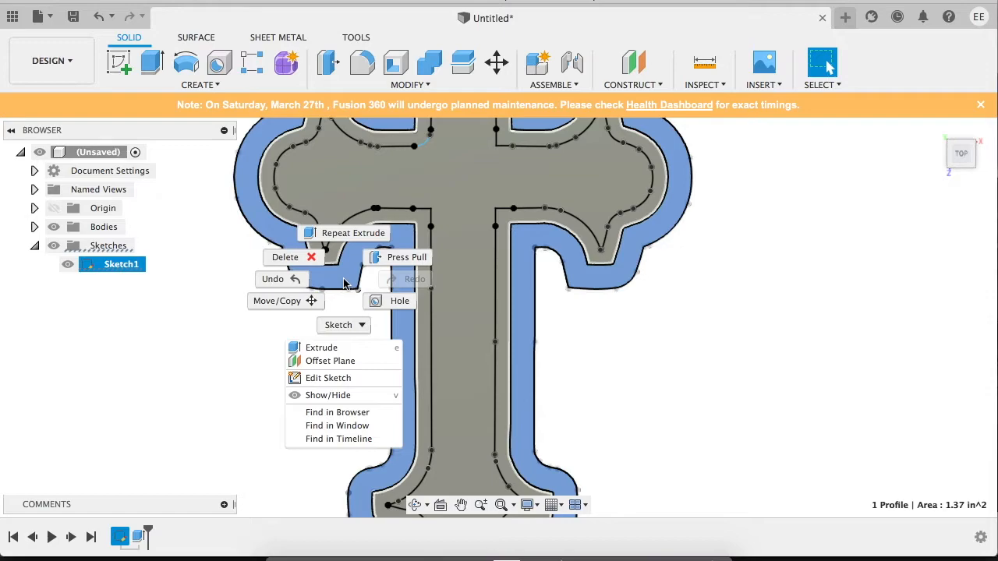
click(336, 348)
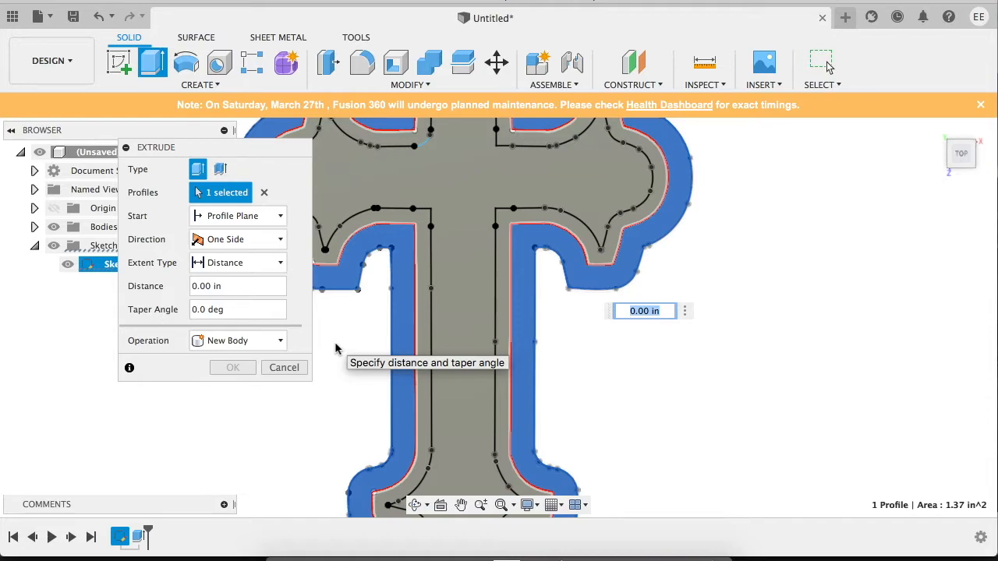
text(3)
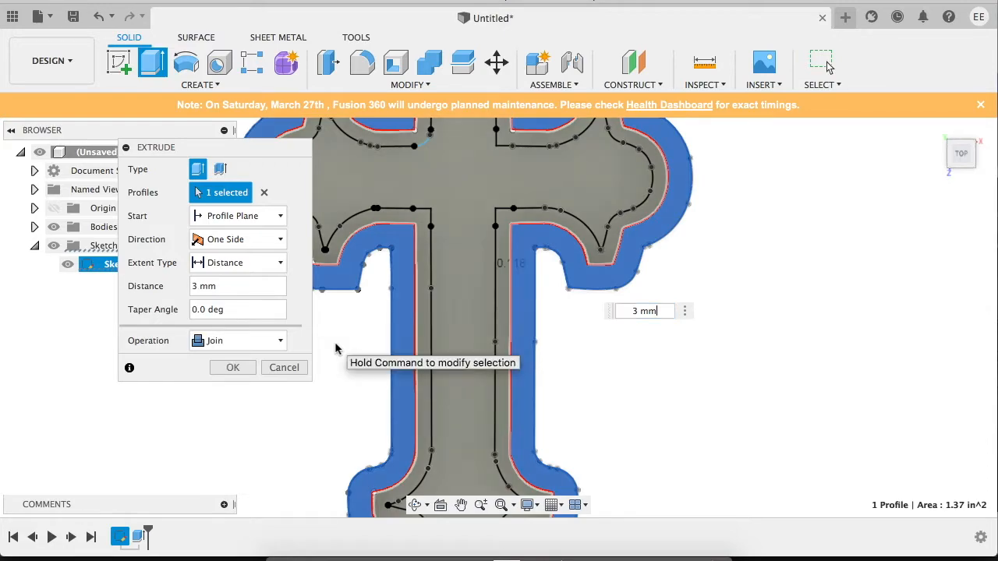
key(Return)
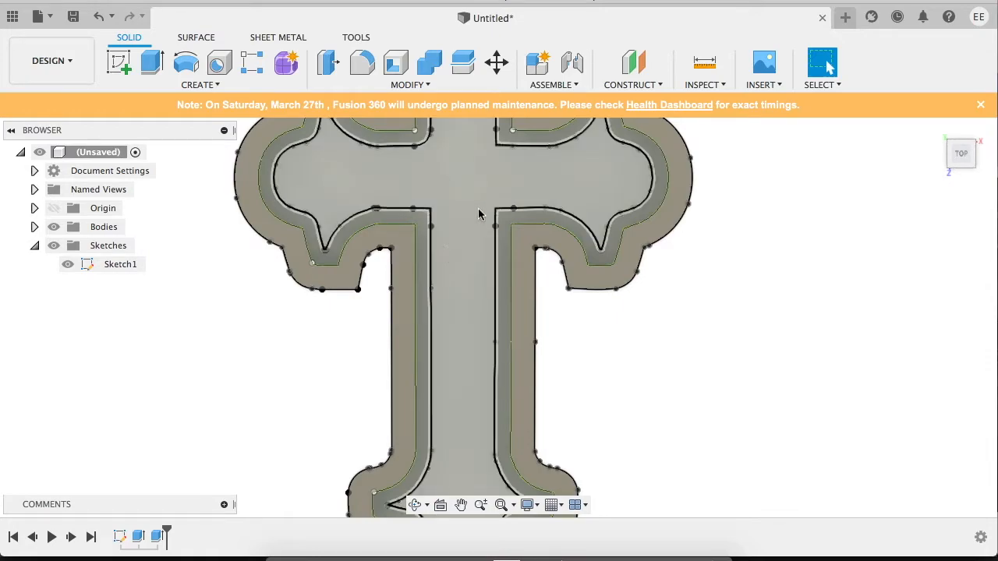
Step: Reopen the cross sketch for editing and offset the original cross outline 0.039 in inward
click(327, 178)
right_click(328, 178)
click(318, 272)
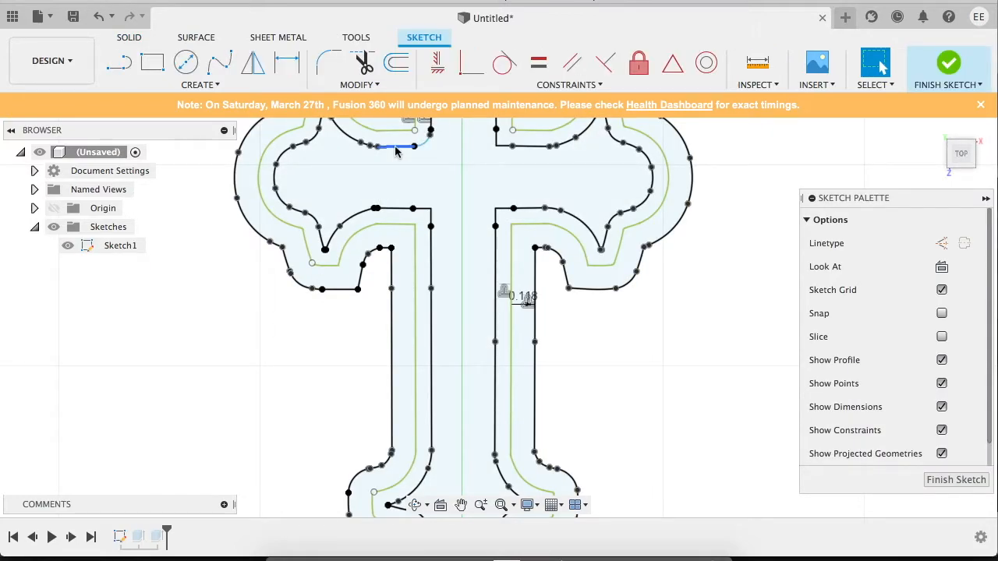
click(396, 62)
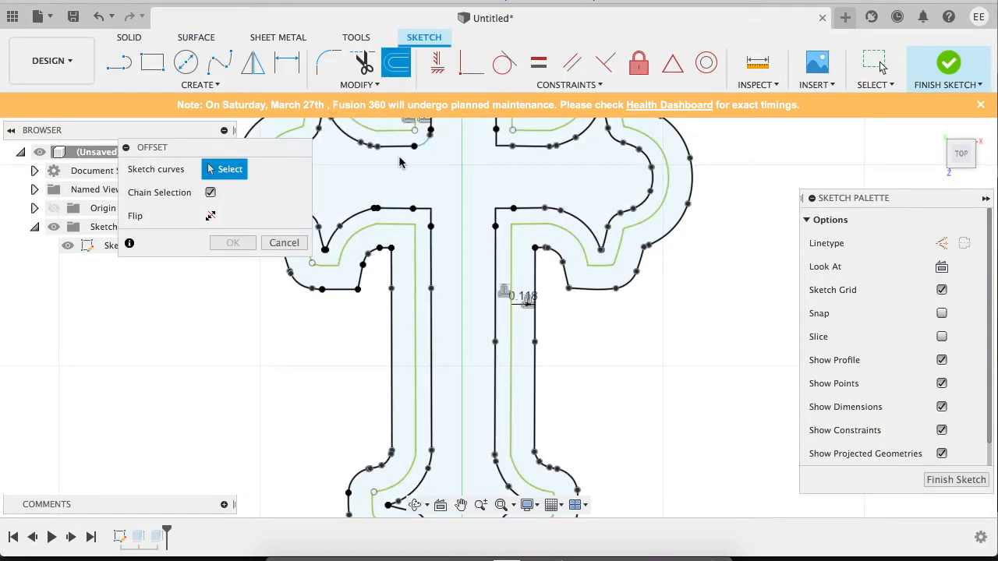
click(385, 147)
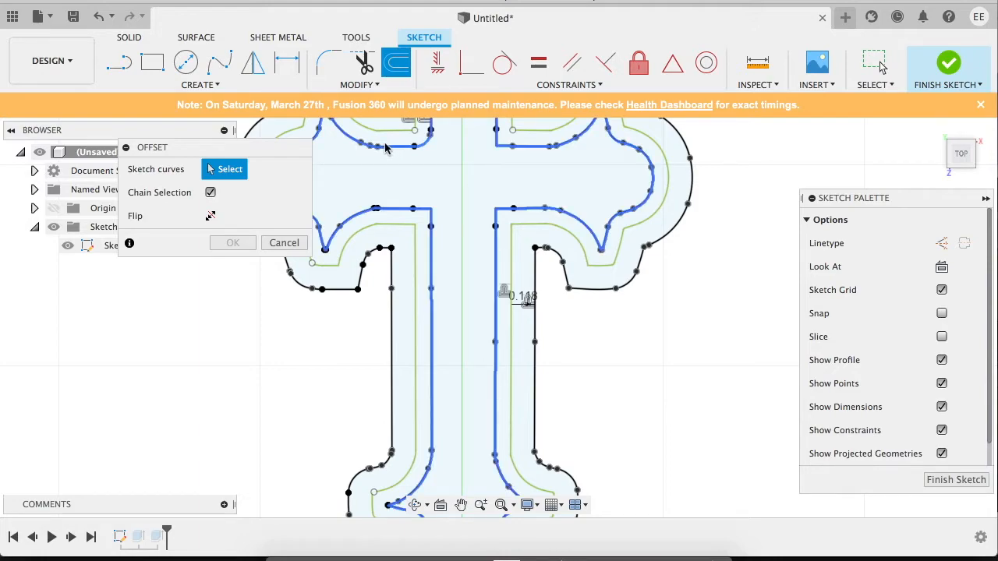
click(413, 183)
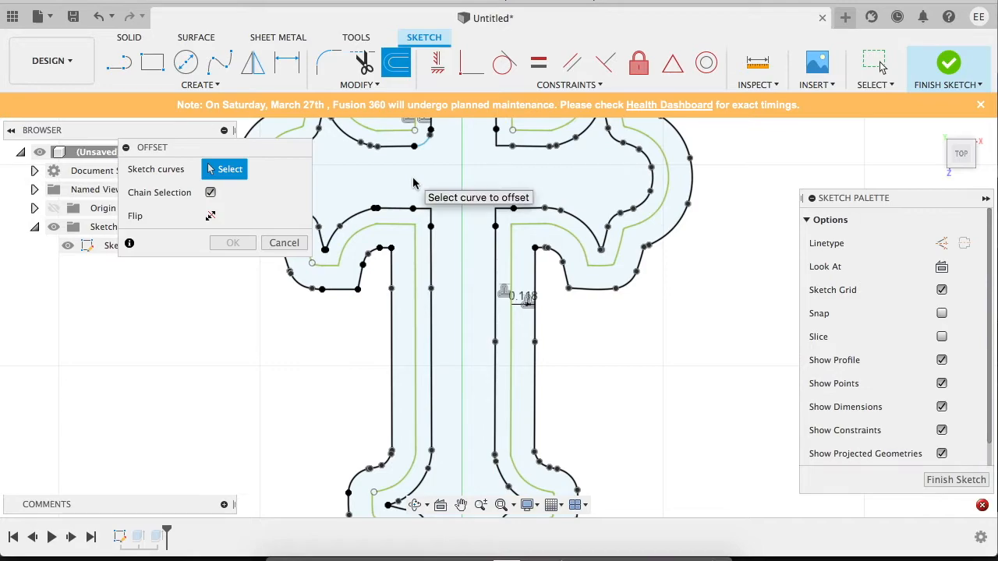
click(395, 134)
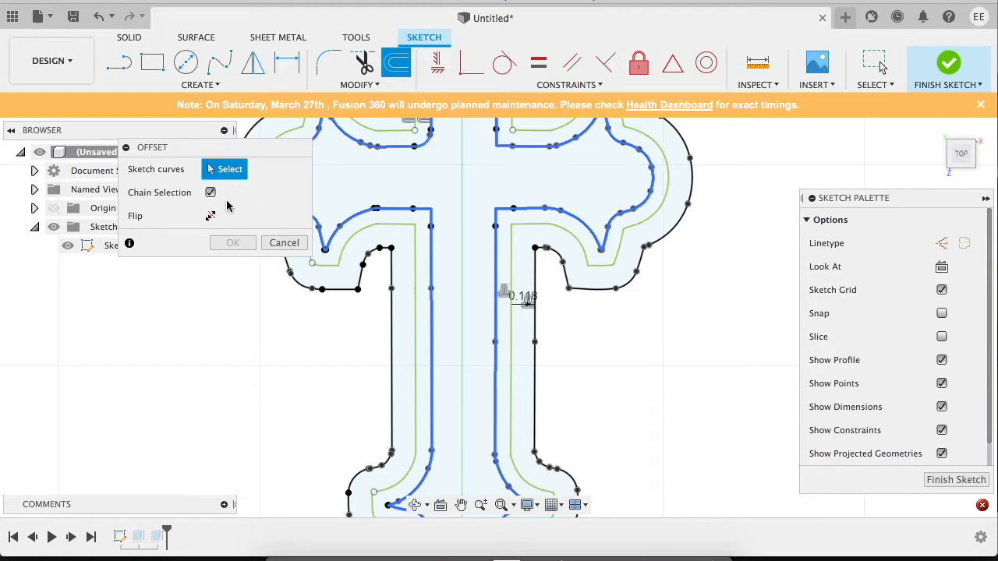
click(340, 224)
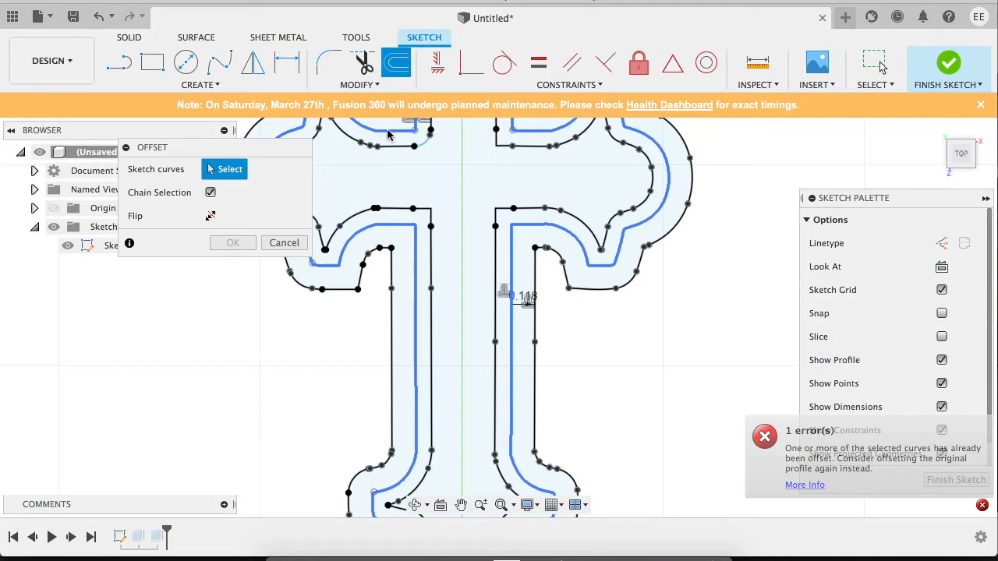
click(378, 228)
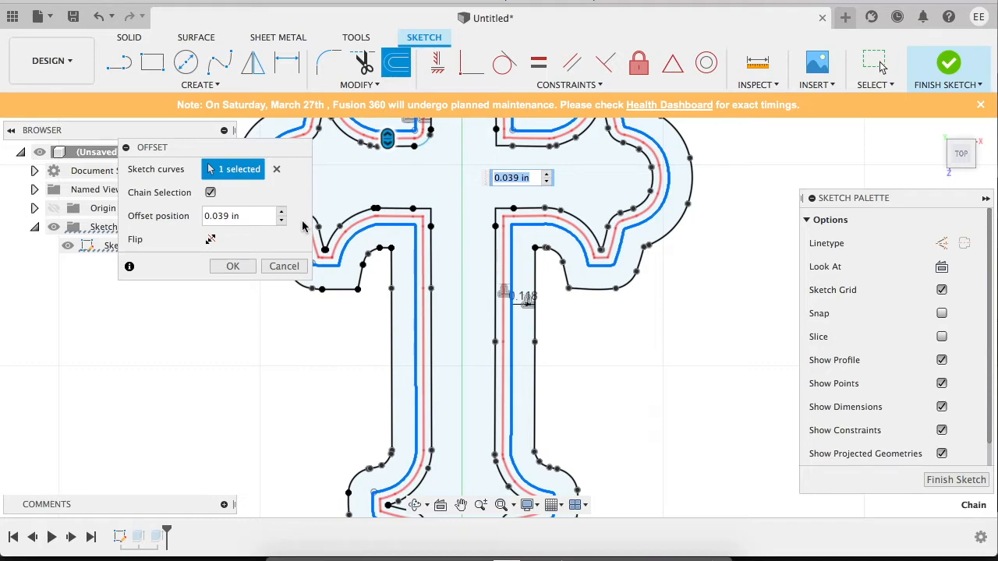
click(235, 267)
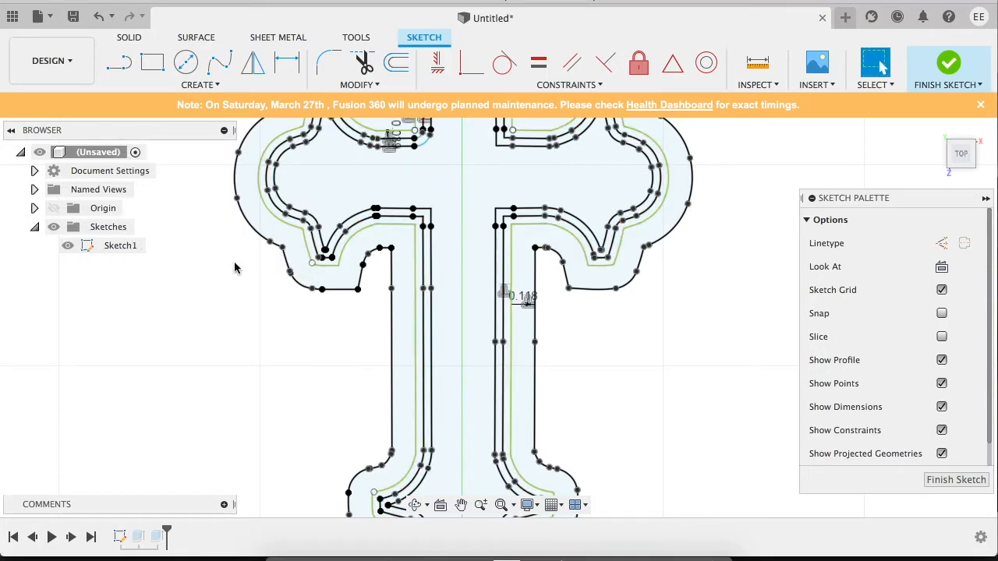
Step: Extrude the cross profile and the narrow band inside the new offset together by 5 mm as a new body, and hide the sketches
scroll(285, 294, up, 4)
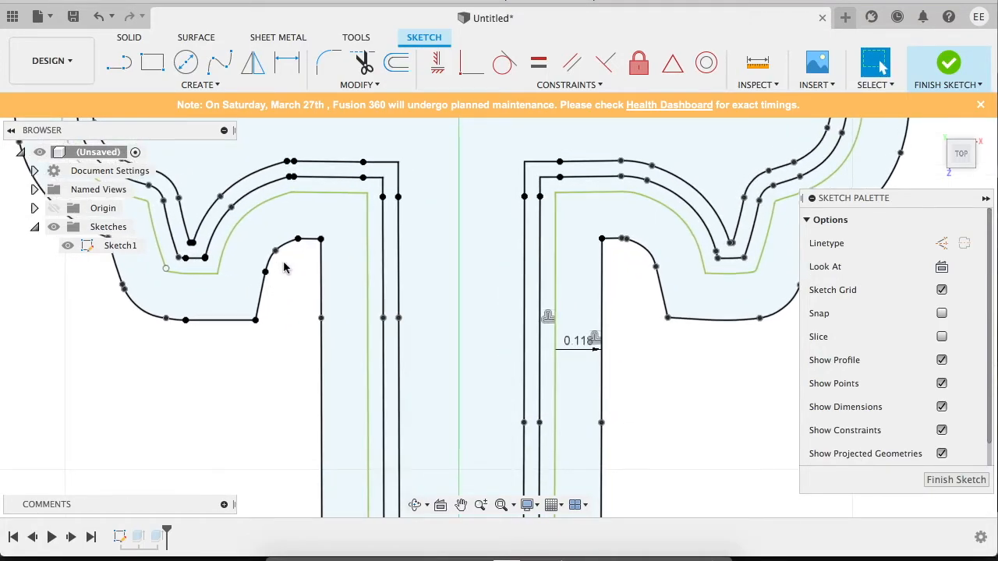
click(265, 180)
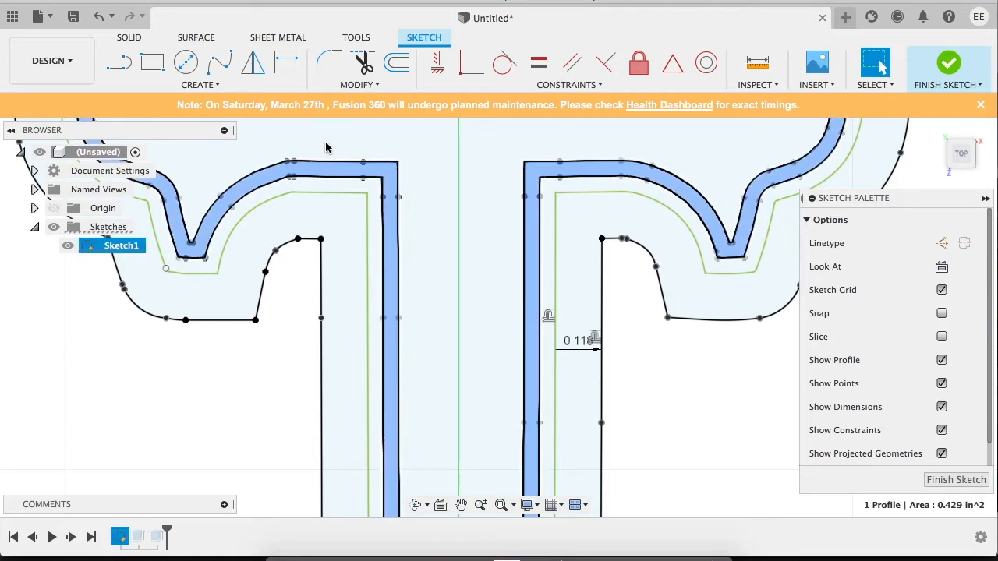
shift+click(468, 159)
right_click(468, 160)
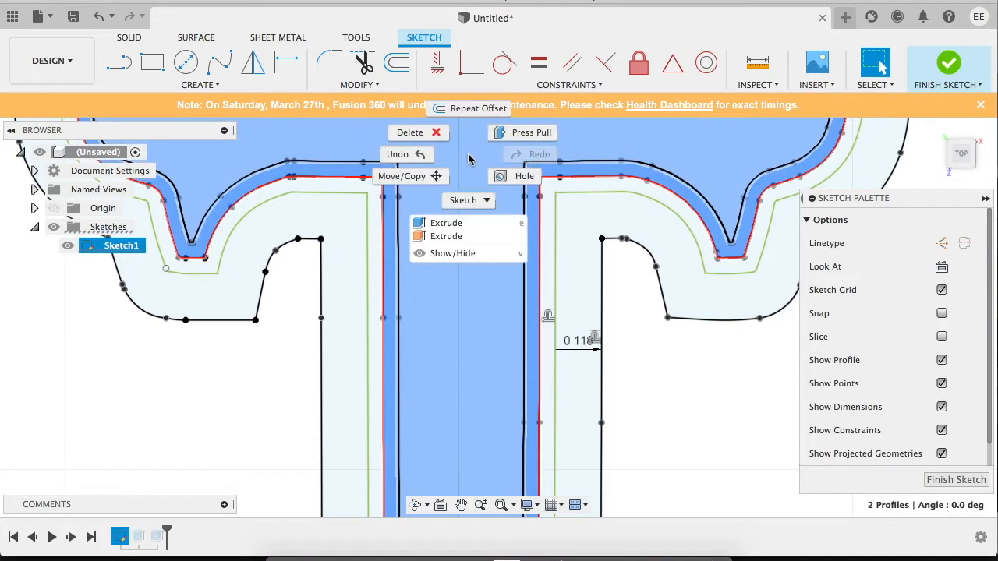
click(445, 223)
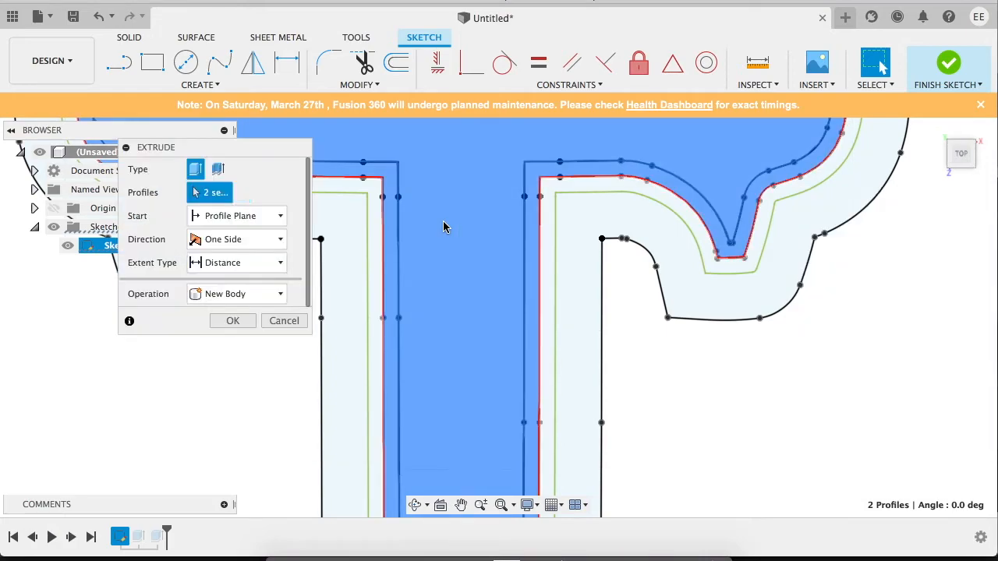
text(5 mm)
key(Return)
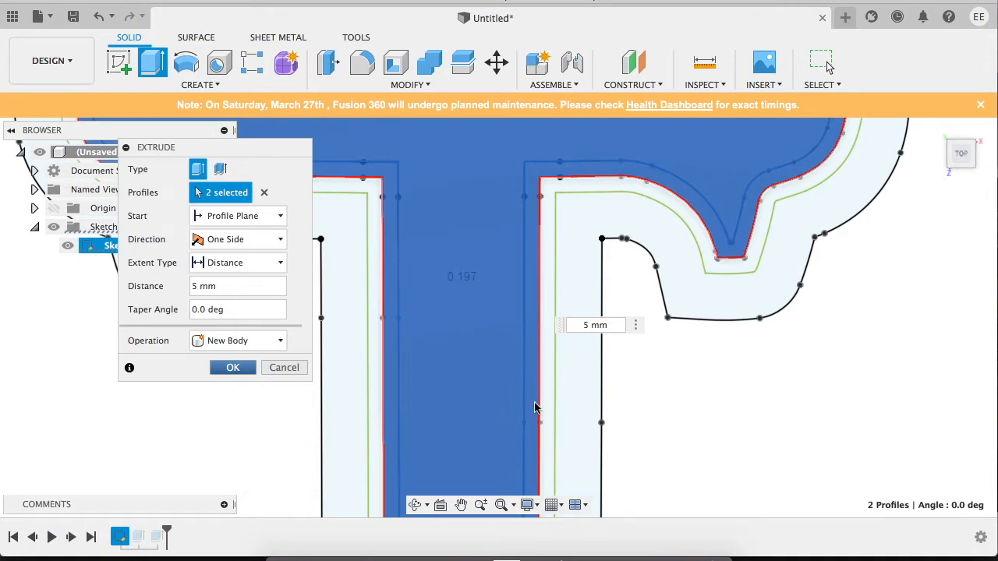
key(Return)
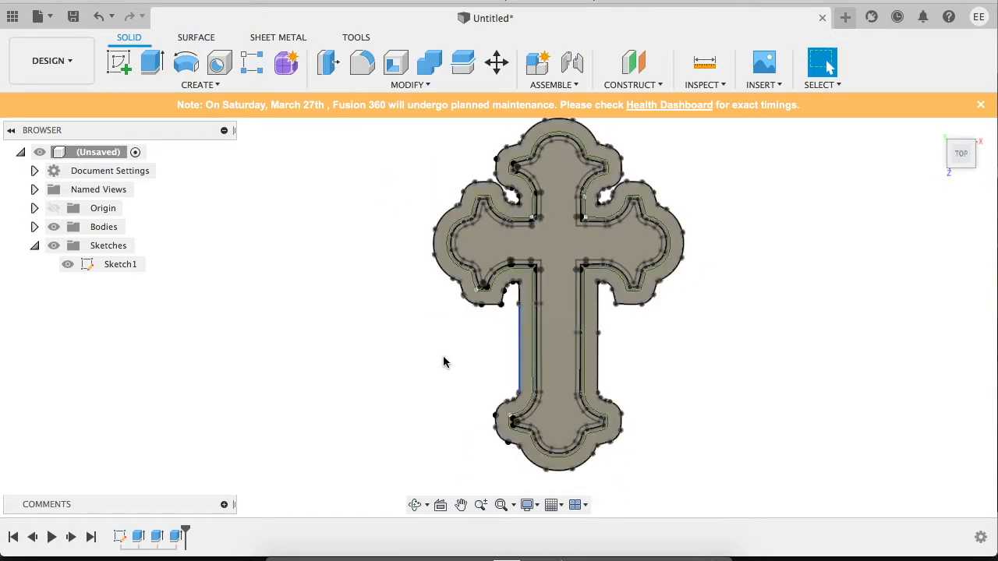
click(53, 246)
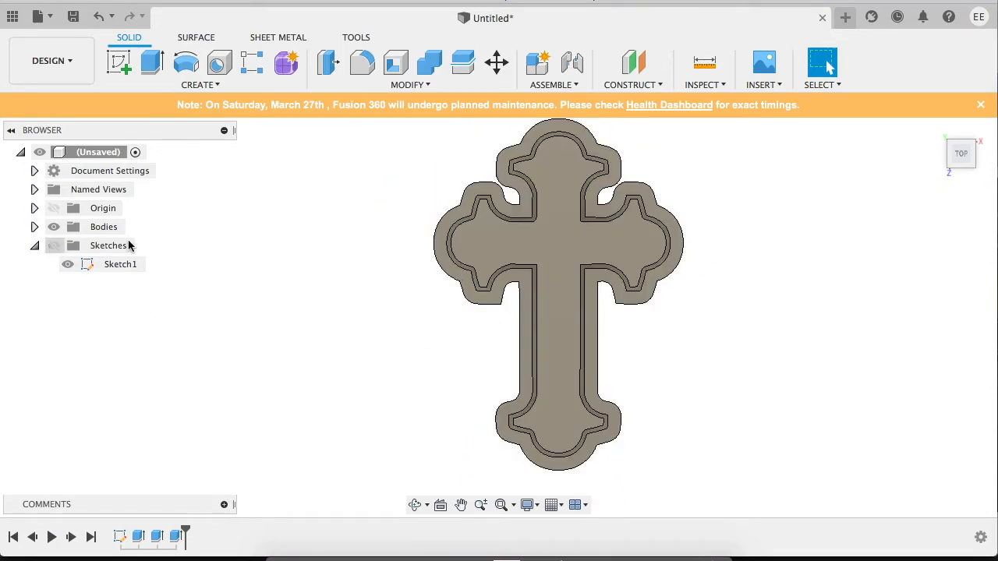
Step: Start moving the inner cross as a body, shifting it about -2.30 in along X to sit beside the bordered base
click(545, 251)
right_click(545, 252)
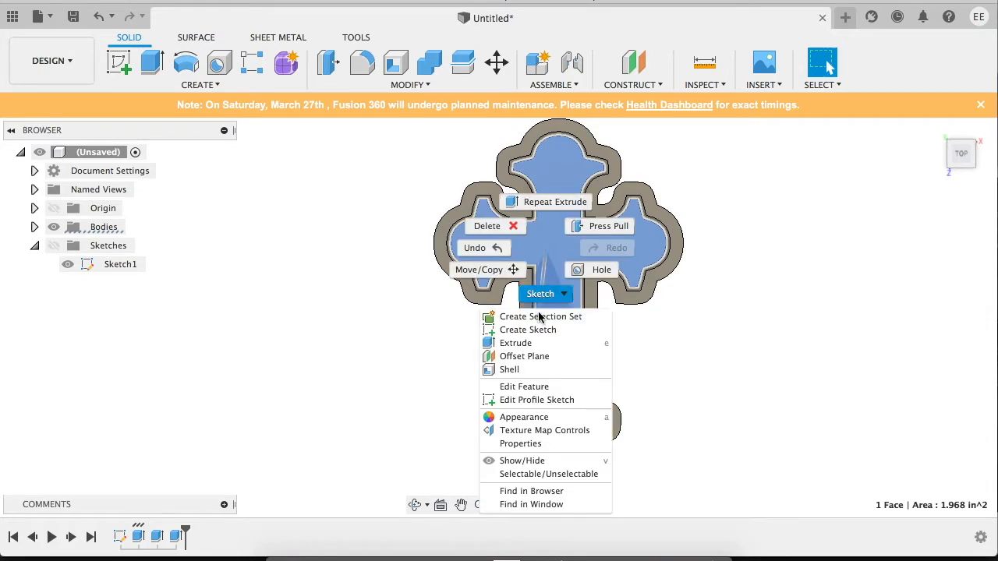
click(511, 269)
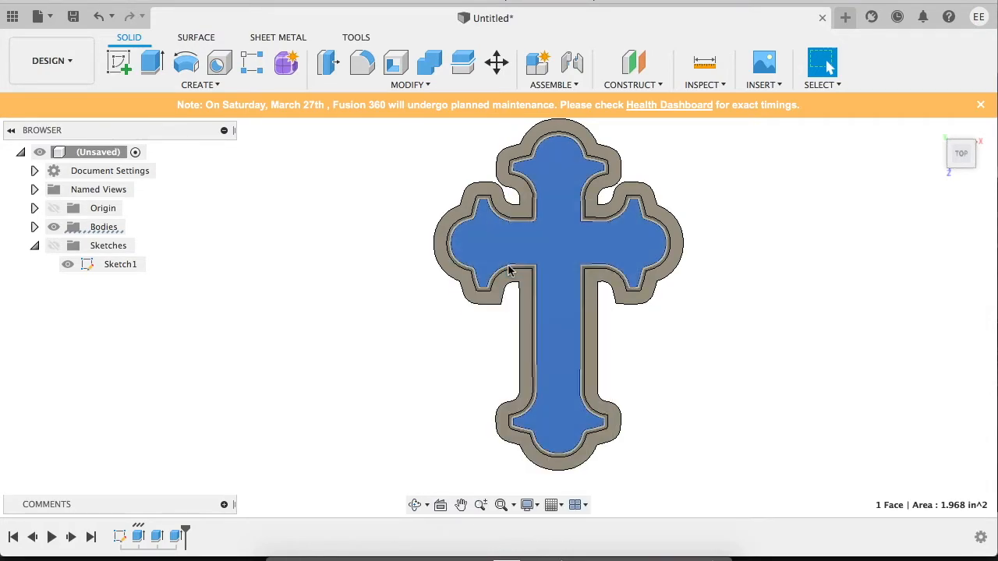
click(252, 168)
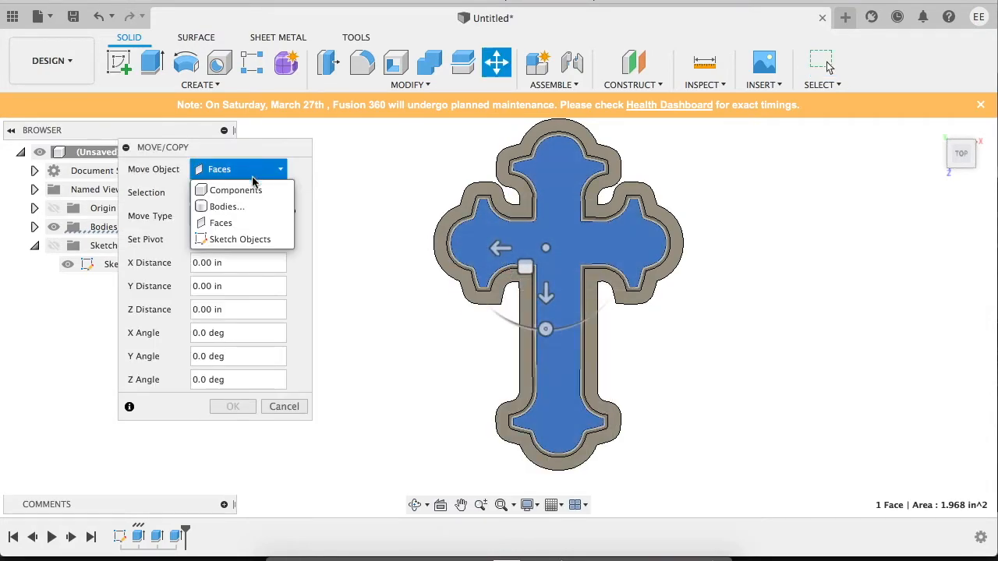
click(249, 207)
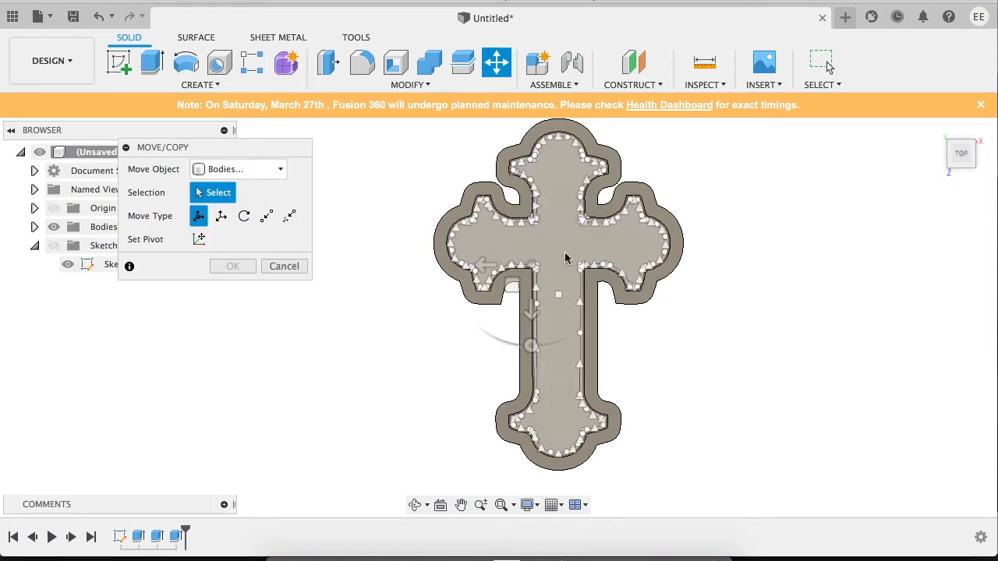
click(555, 257)
drag(540, 264, 788, 265)
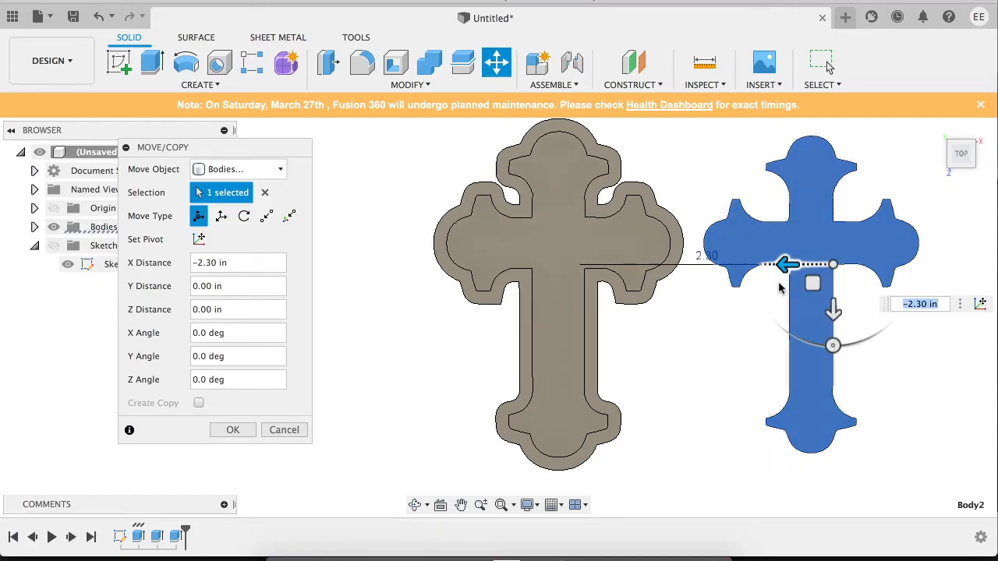
Step: Raise the inner cross body about 0.40 in along Z within the same move
click(415, 505)
drag(494, 382, 507, 272)
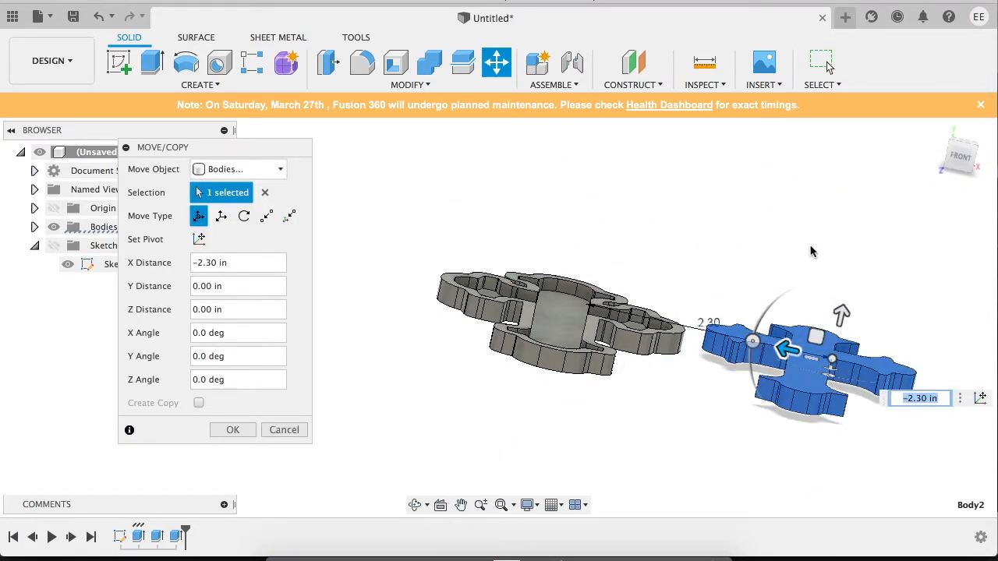
drag(844, 319, 846, 289)
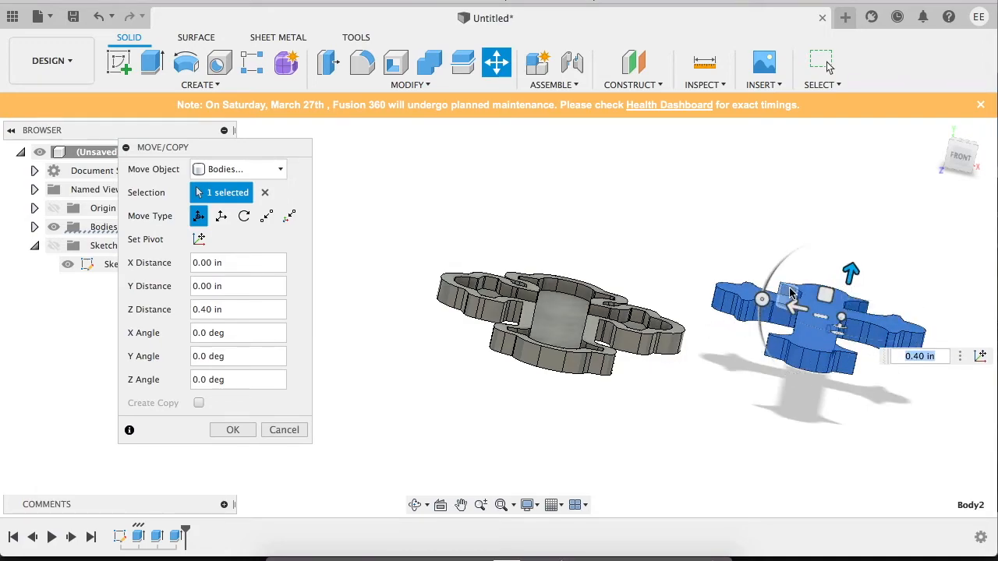
Step: Bring the inner cross about 2.20 in back along X over the base to compare them, return it beside the base and accept the move
drag(799, 306, 560, 254)
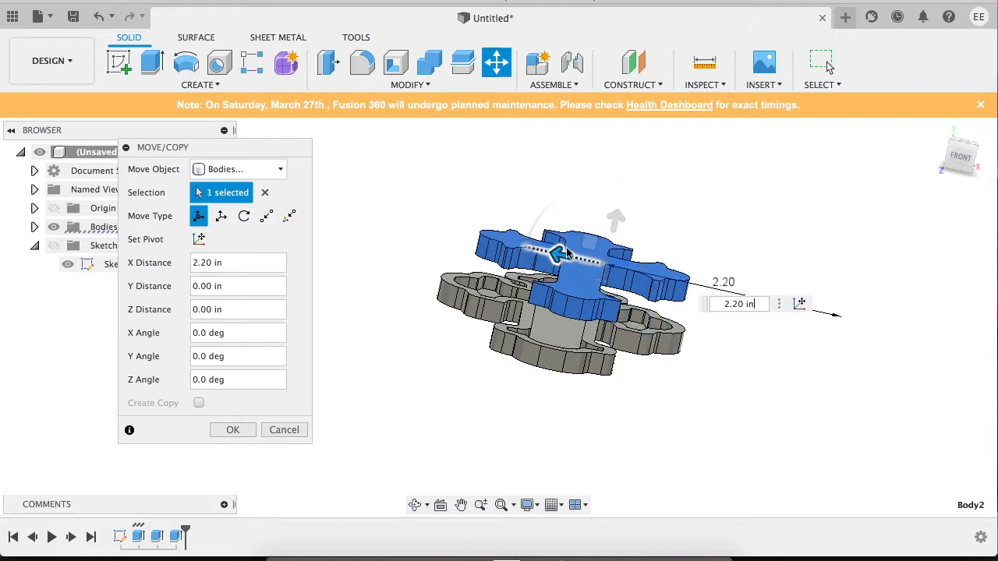
click(963, 157)
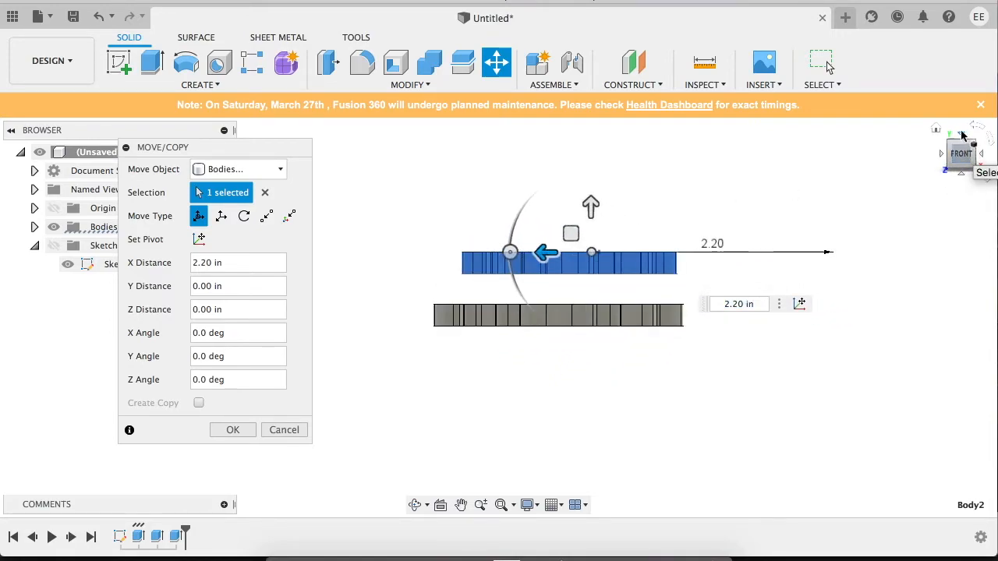
click(963, 135)
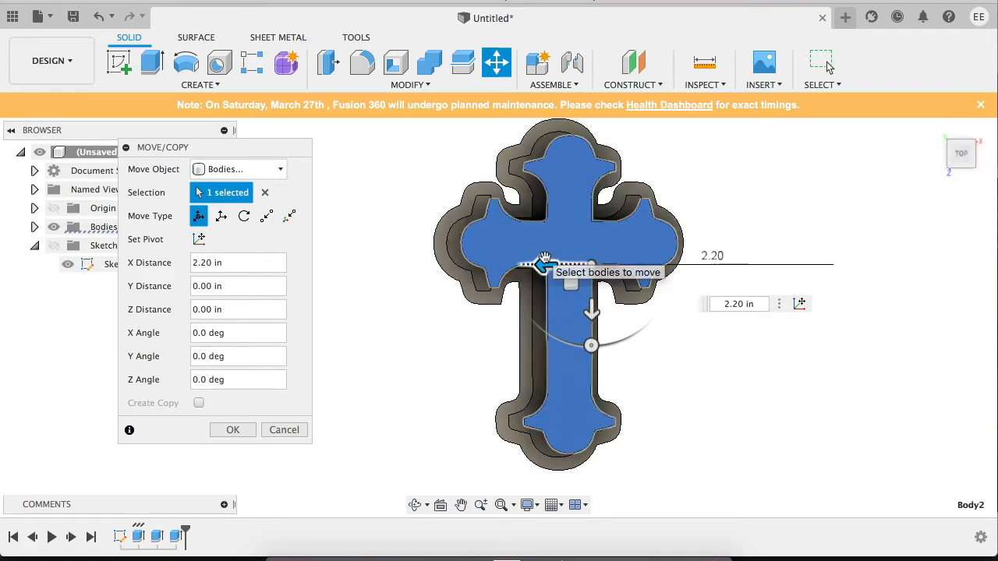
drag(545, 262, 779, 259)
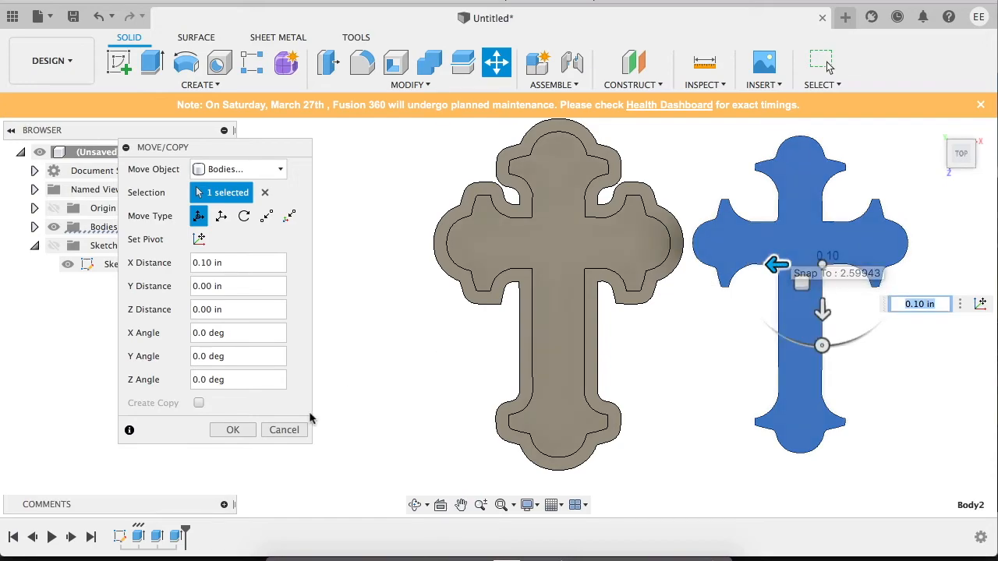
click(232, 431)
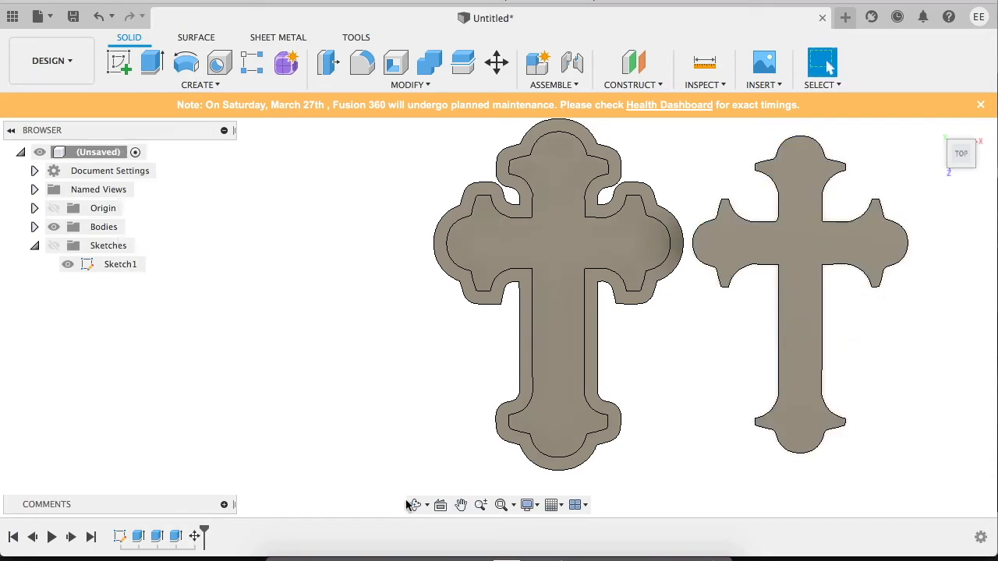
Step: Extrude the top face of the separated inner cross by 5 mm, joined to its body
drag(675, 325, 670, 271)
key(Escape)
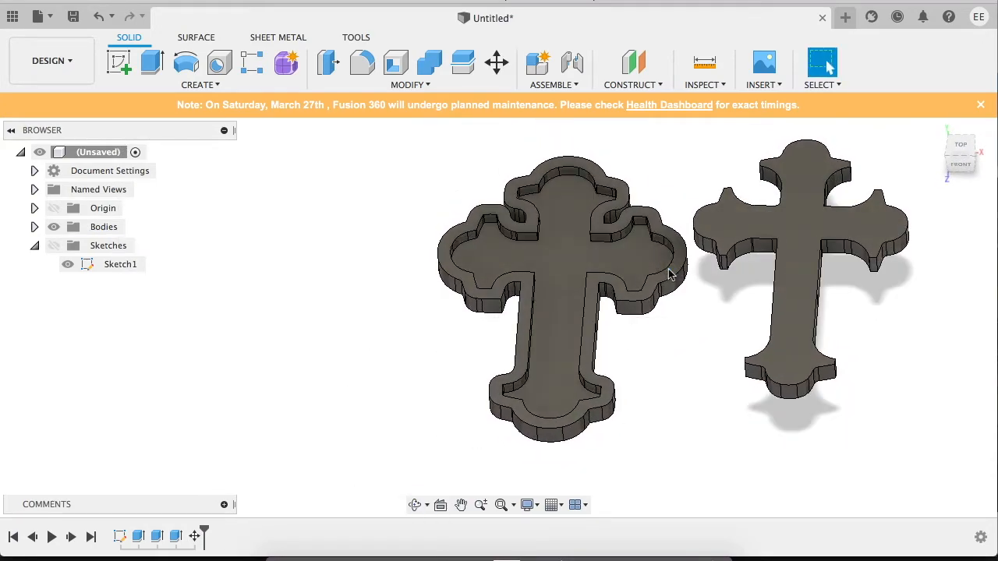
right_click(797, 215)
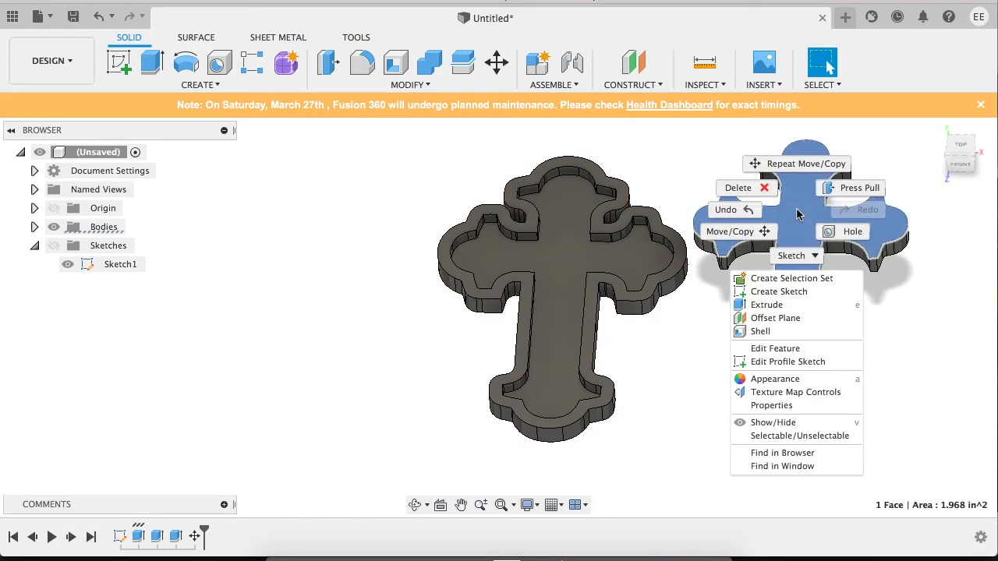
click(764, 305)
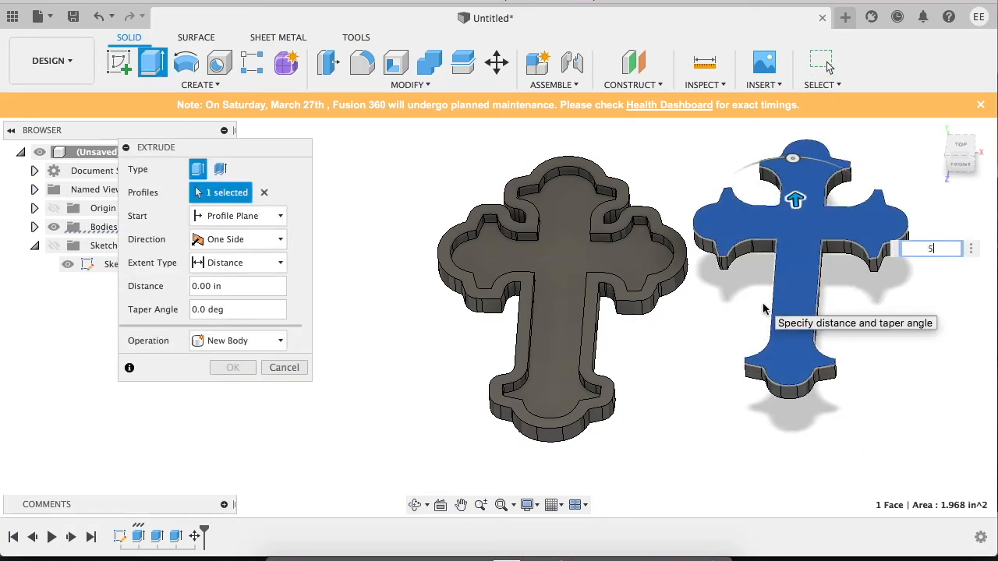
key(Return)
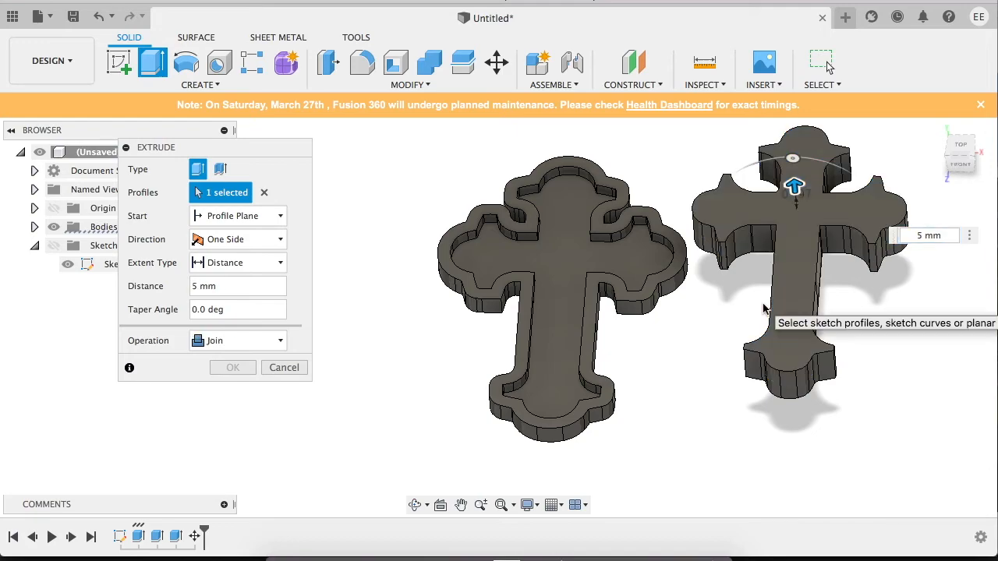